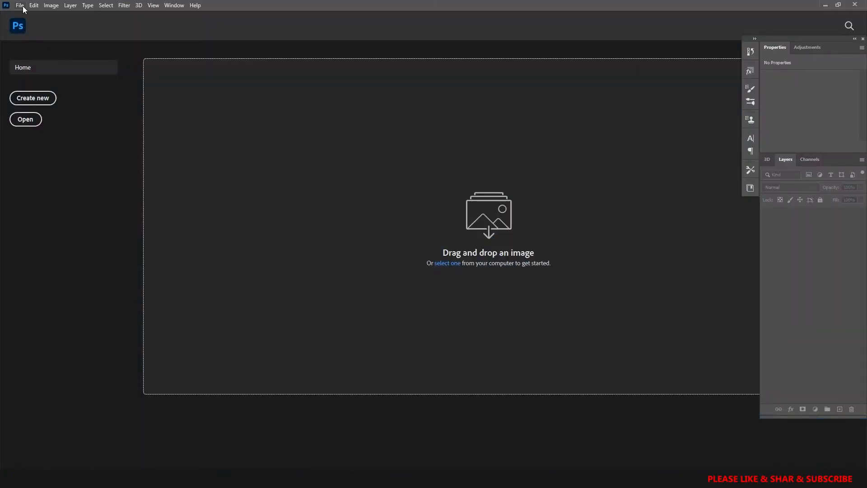
- Open the image BG.jpg for editing
click(20, 5)
click(28, 23)
click(118, 62)
click(356, 244)
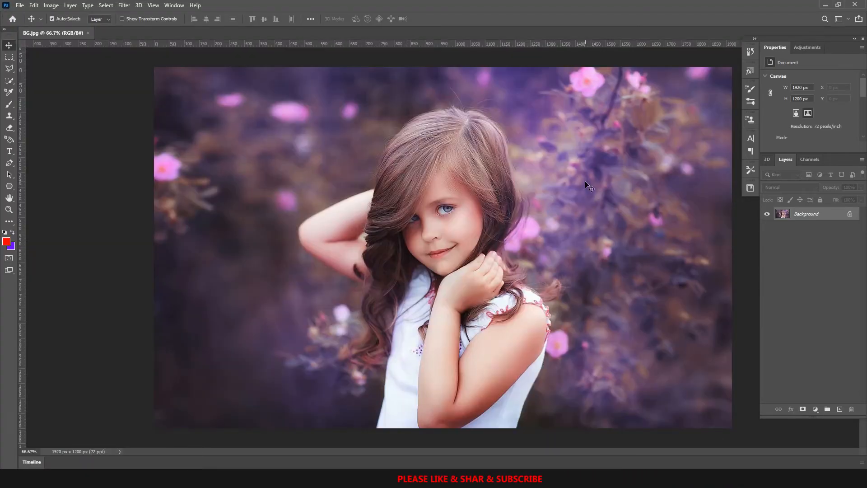
scroll(456, 187, up, 1)
scroll(456, 185, up, 1)
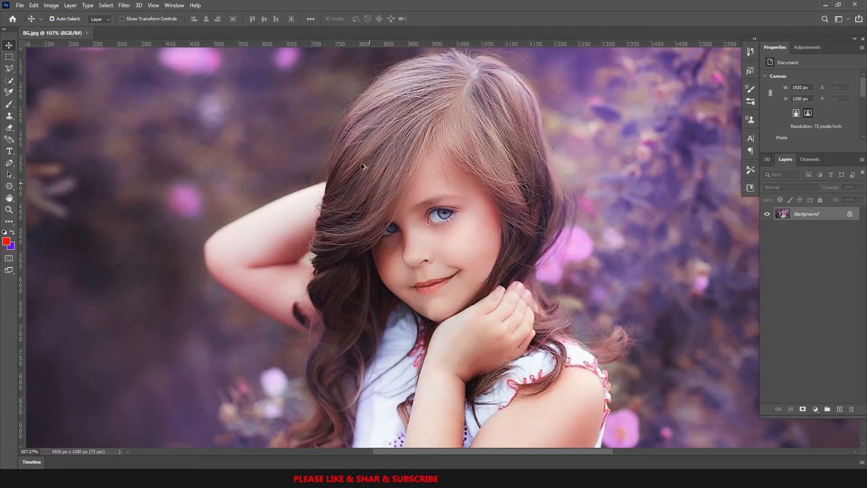
scroll(456, 178, down, 3)
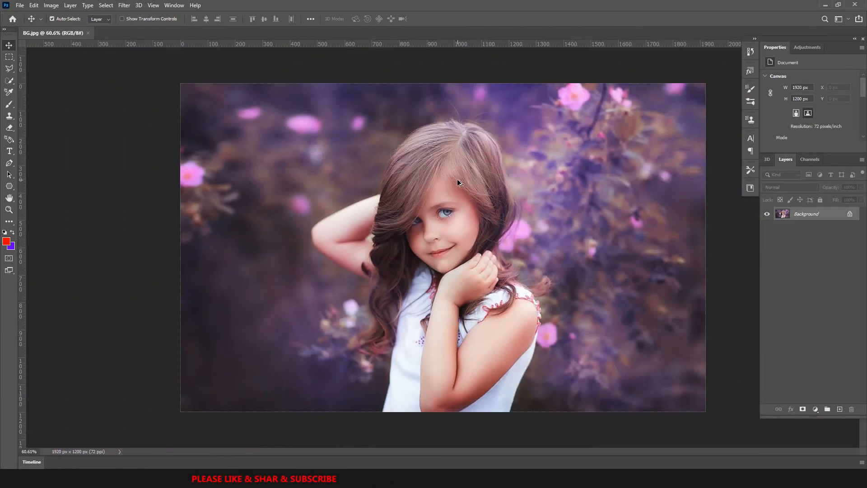
scroll(472, 186, up, 1)
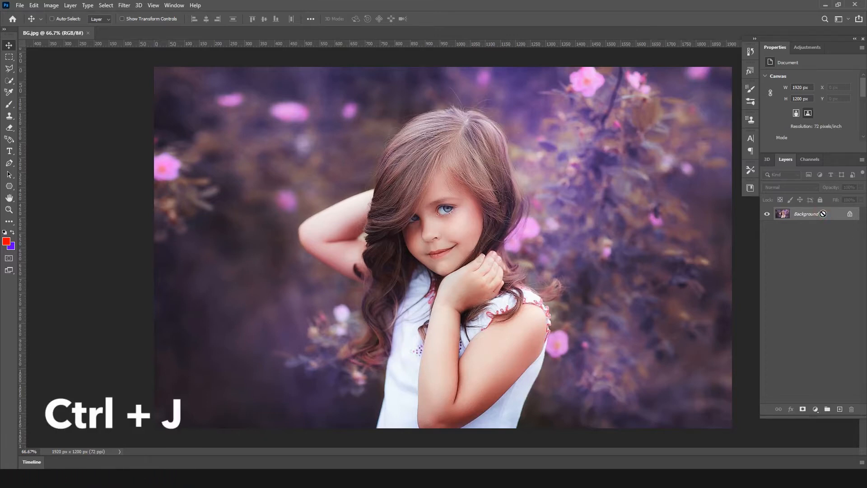
- Duplicate the Background layer and apply a Shadows/Highlights adjustment to the copy with the Shadows amount at 27%
key(ctrl+j)
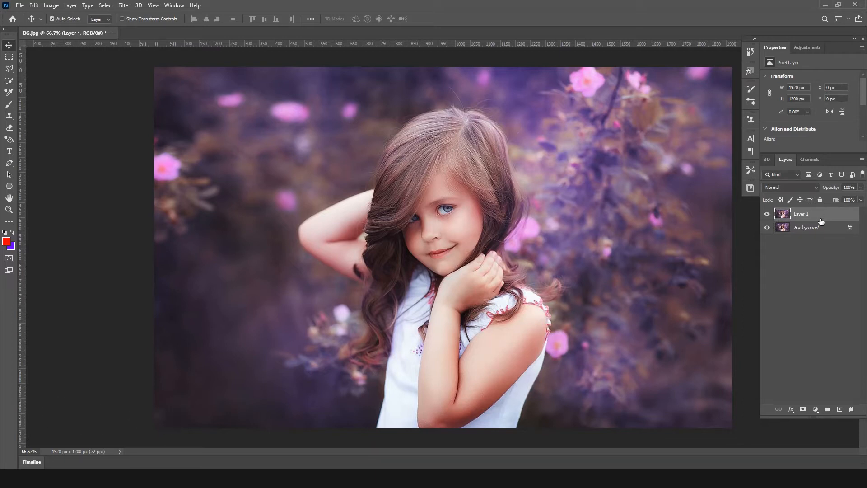
click(51, 5)
mouse_move(74, 28)
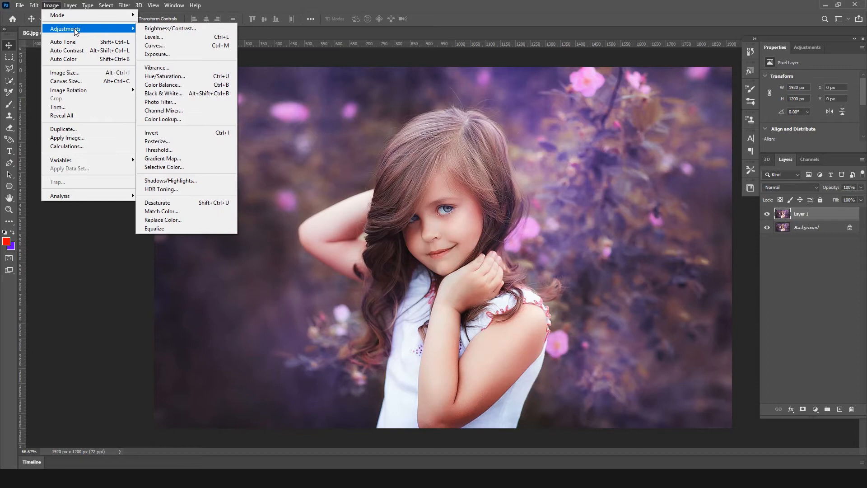
click(199, 181)
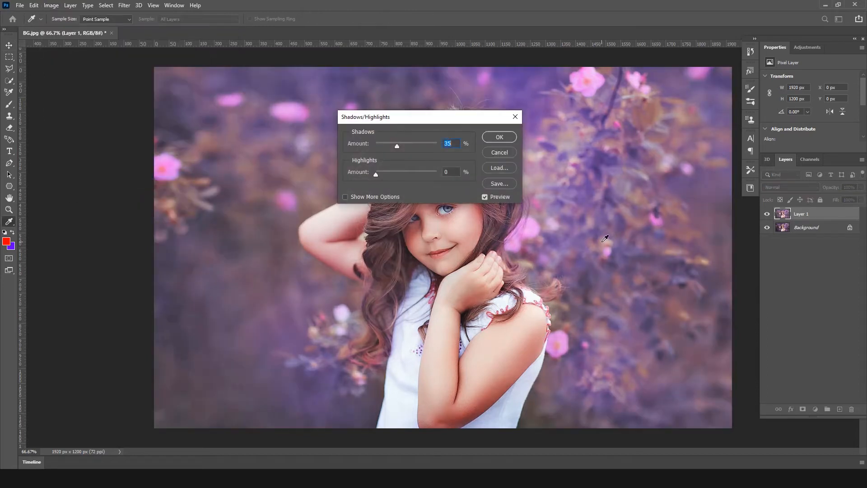
text(27)
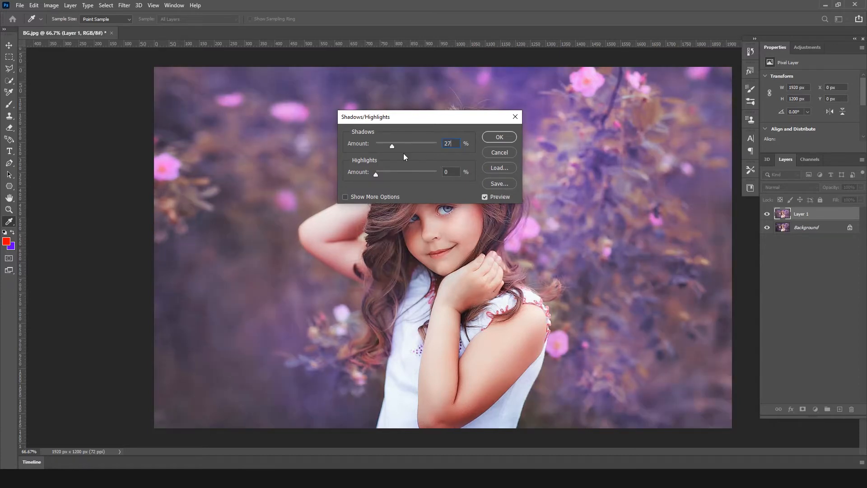
drag(392, 146, 390, 145)
click(448, 144)
text(27)
click(504, 141)
key(v)
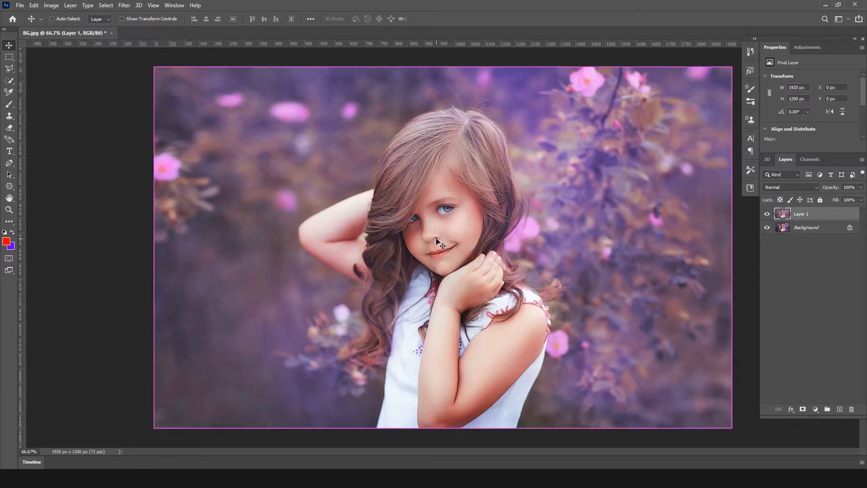
- Apply a Levels adjustment to Layer 1 with the white input level at 245
key(ctrl+l)
drag(290, 192, 288, 191)
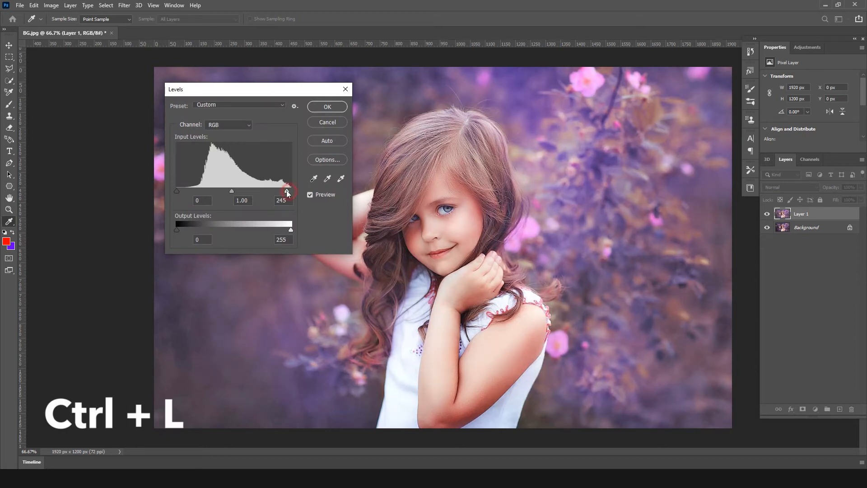
click(342, 109)
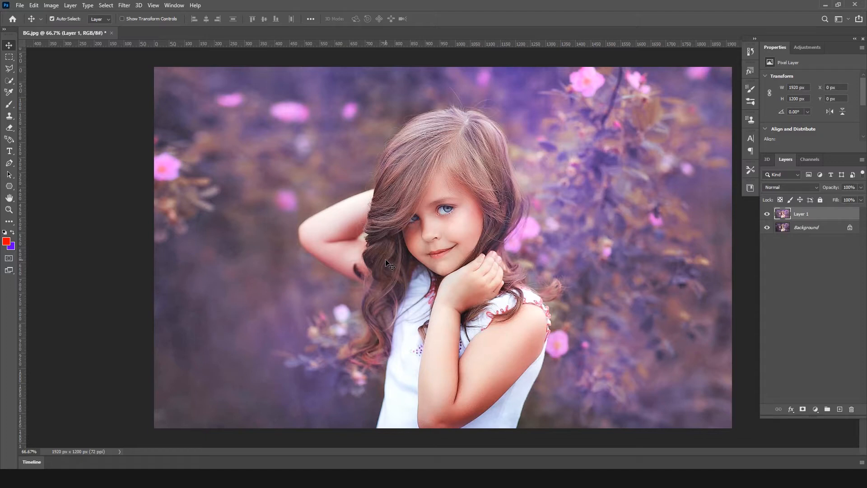
- Duplicate Layer 1 and apply a High Pass filter to the copy with a radius of about 2.1 pixels
key(ctrl+j)
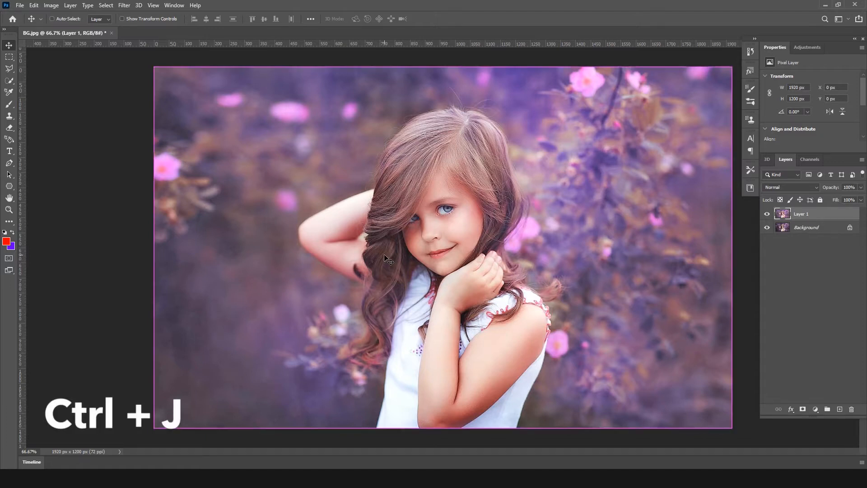
key(ctrl+j)
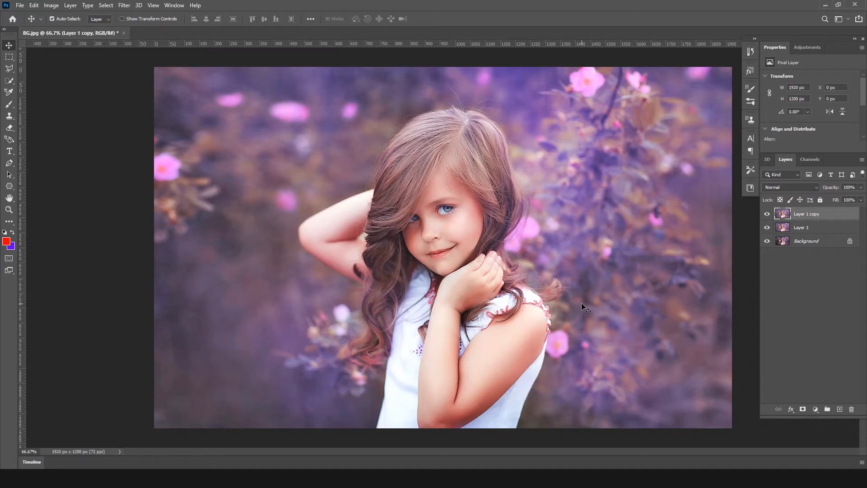
click(121, 6)
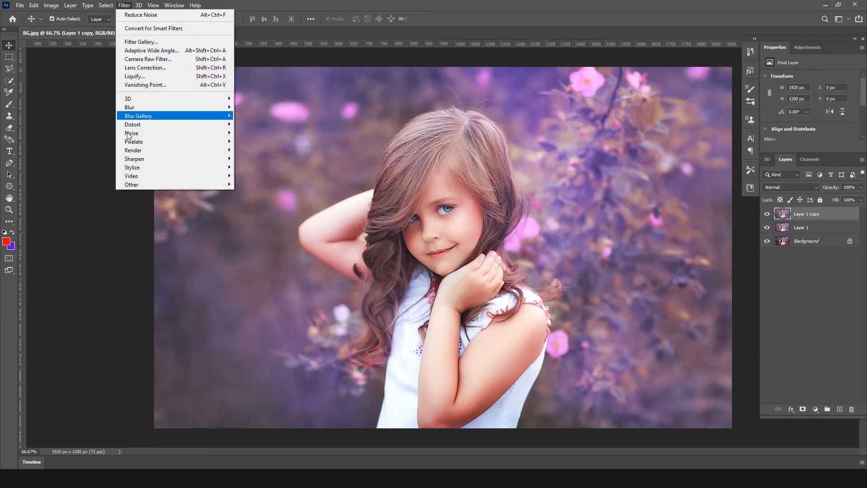
mouse_move(134, 185)
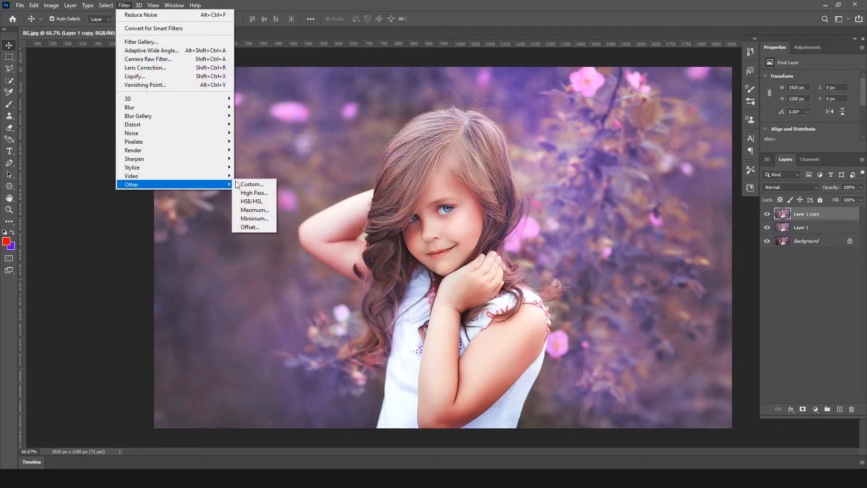
click(253, 192)
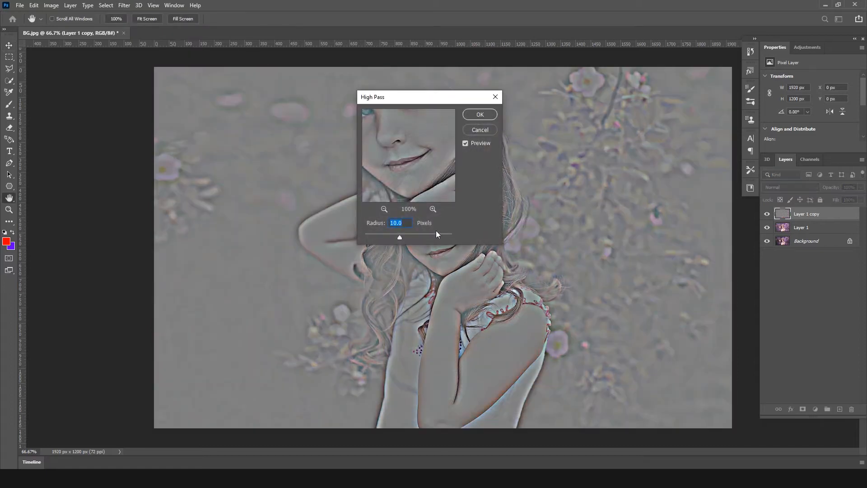
text(2.1)
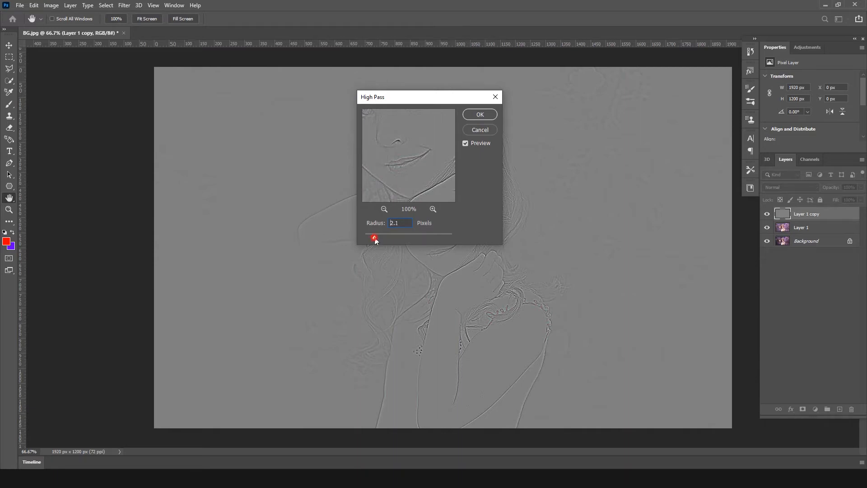
drag(375, 239, 377, 238)
click(405, 223)
click(488, 116)
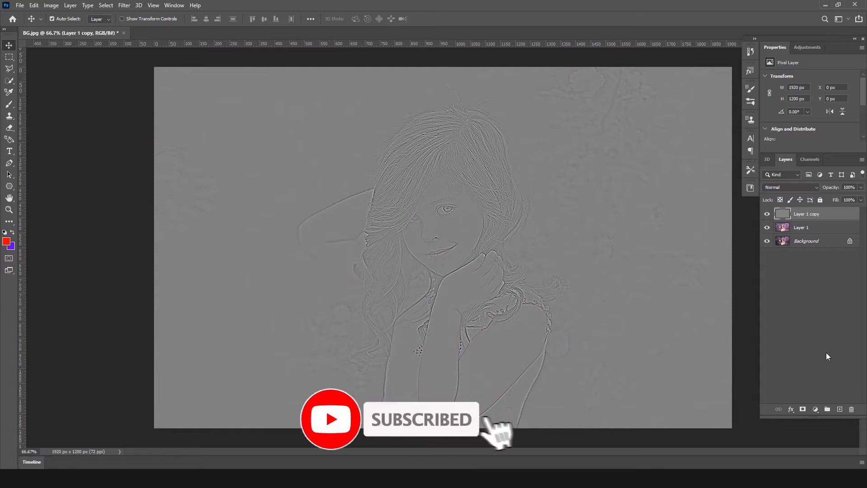
- Set the blend mode of the high-pass layer, Layer 1 copy, to Overlay
click(791, 188)
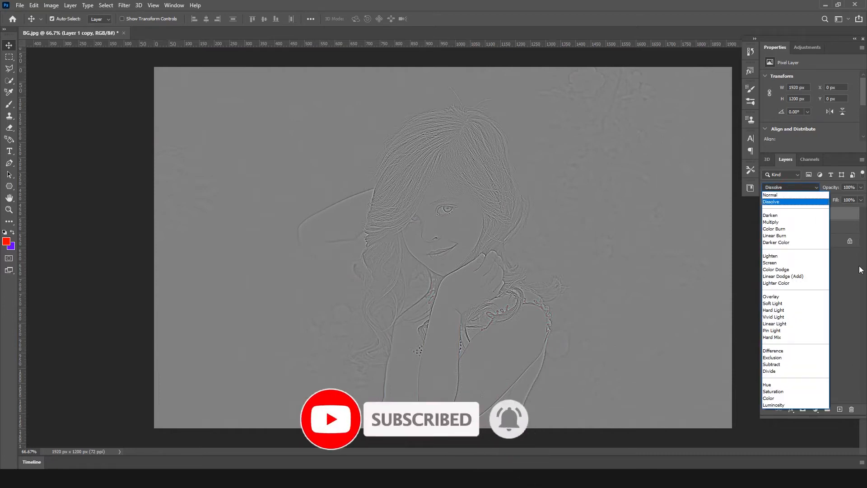
click(850, 278)
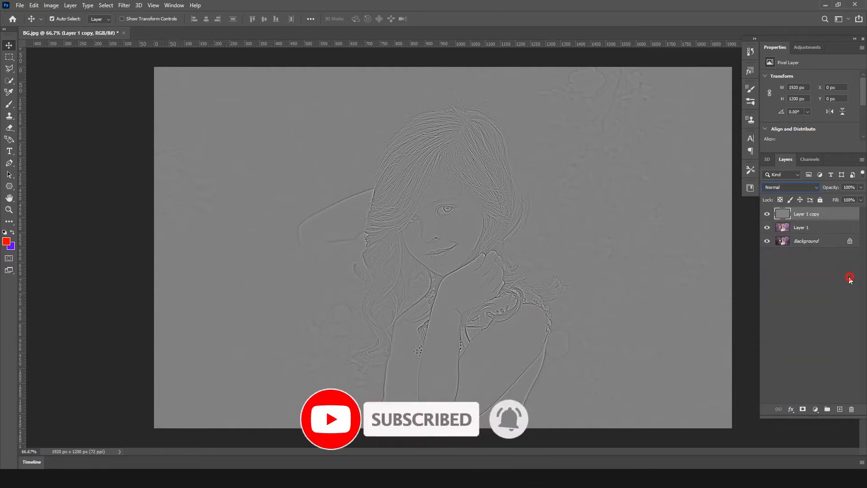
click(793, 188)
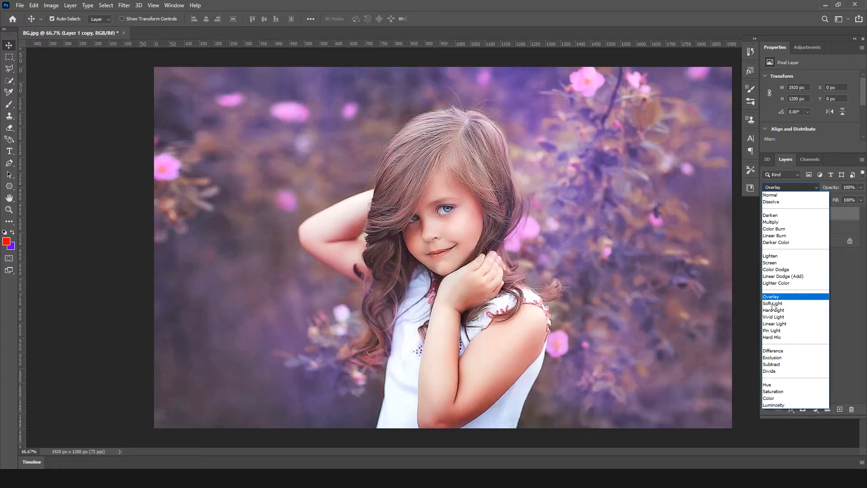
click(772, 297)
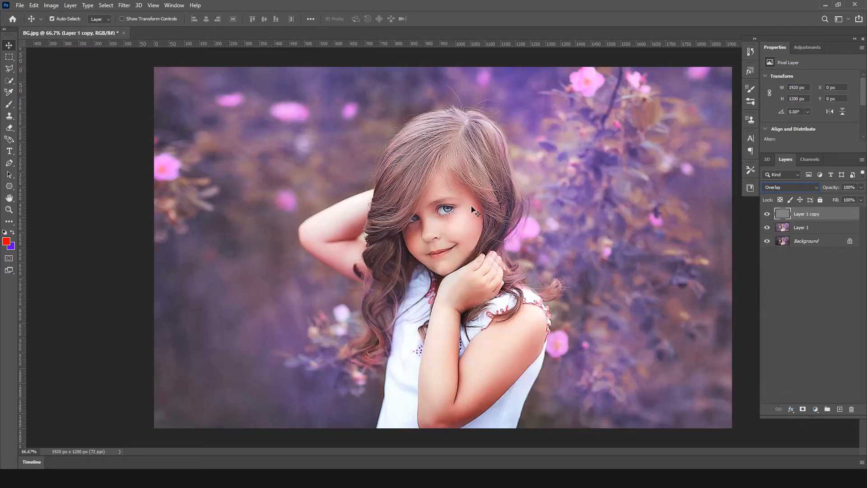
scroll(460, 199, up, 5)
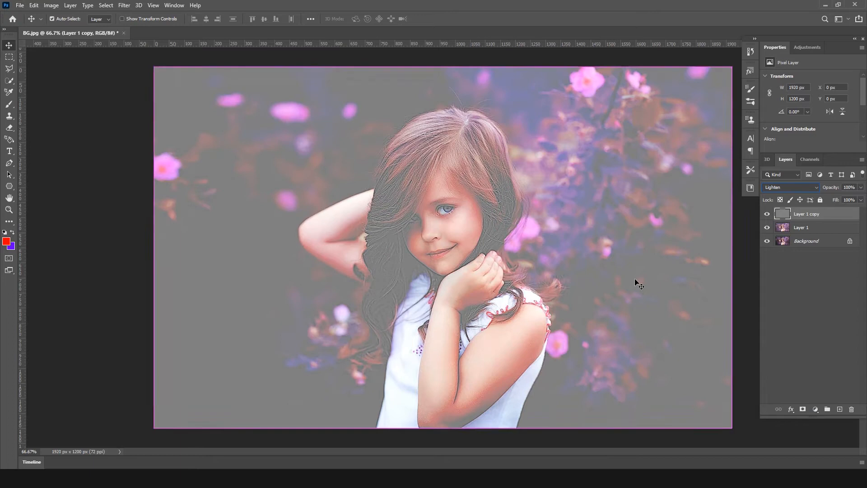
click(808, 187)
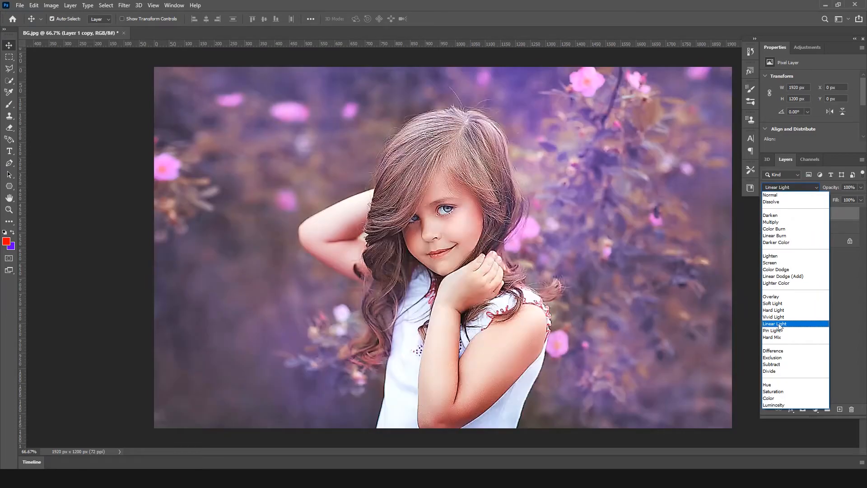
click(781, 297)
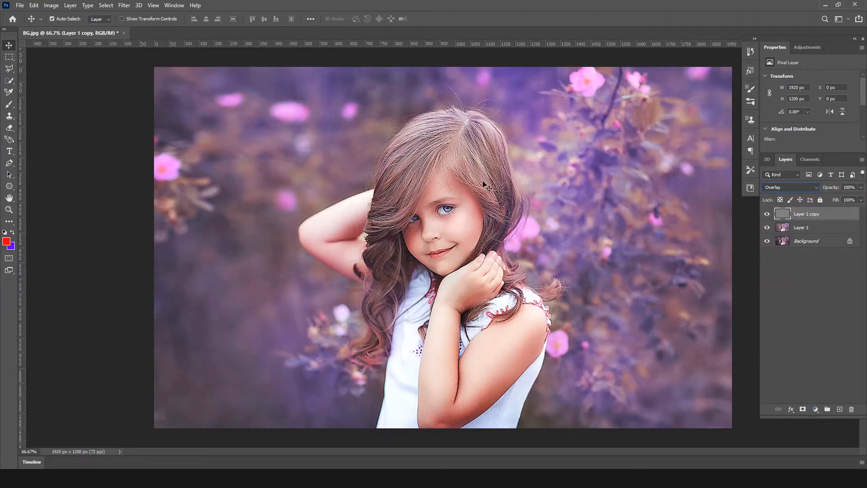
- Merge Layer 1 copy and Layer 1 into a single layer
scroll(476, 196, up, 5)
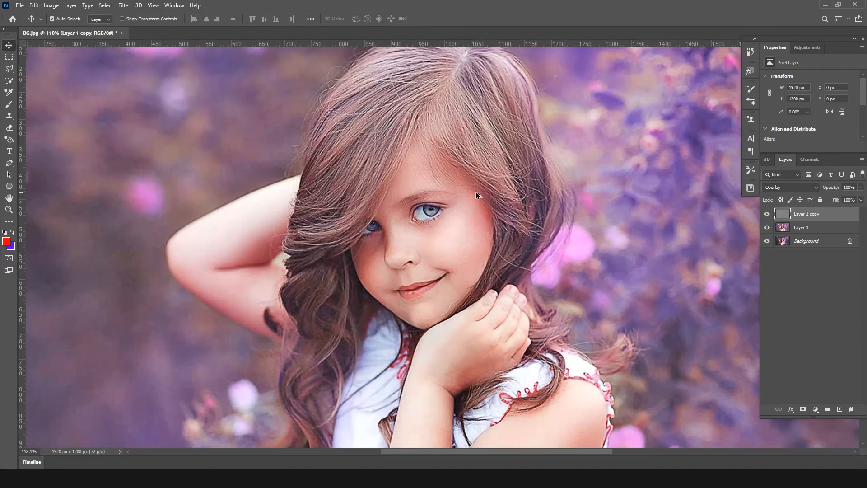
scroll(470, 233, down, 5)
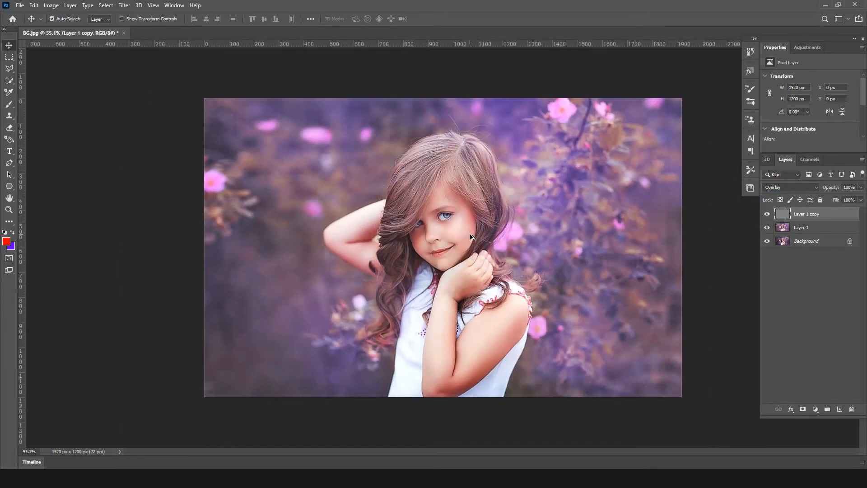
key(ctrl+plus)
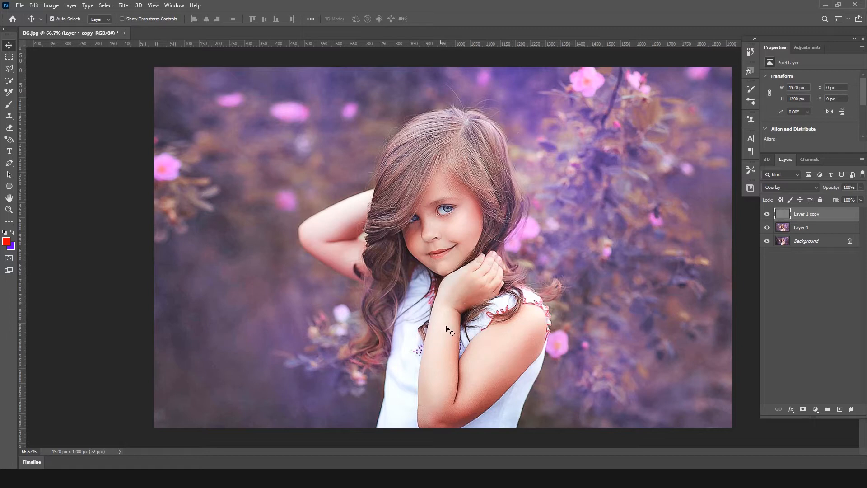
shift+click(833, 228)
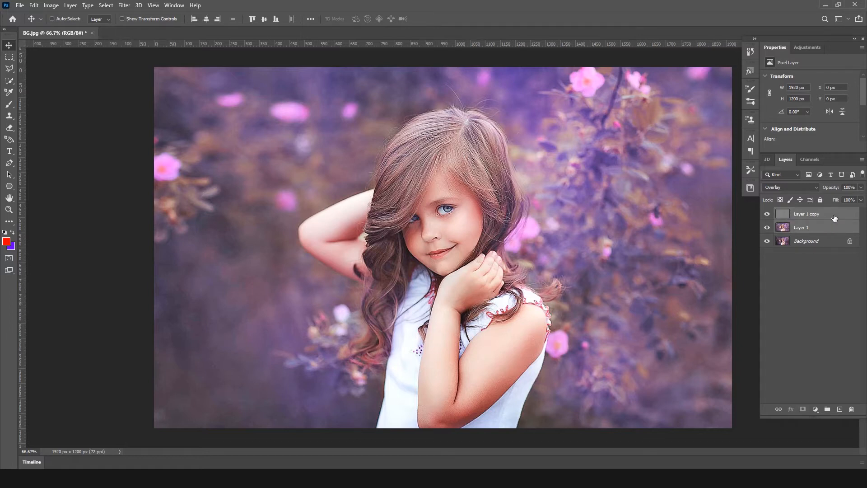
right_click(831, 228)
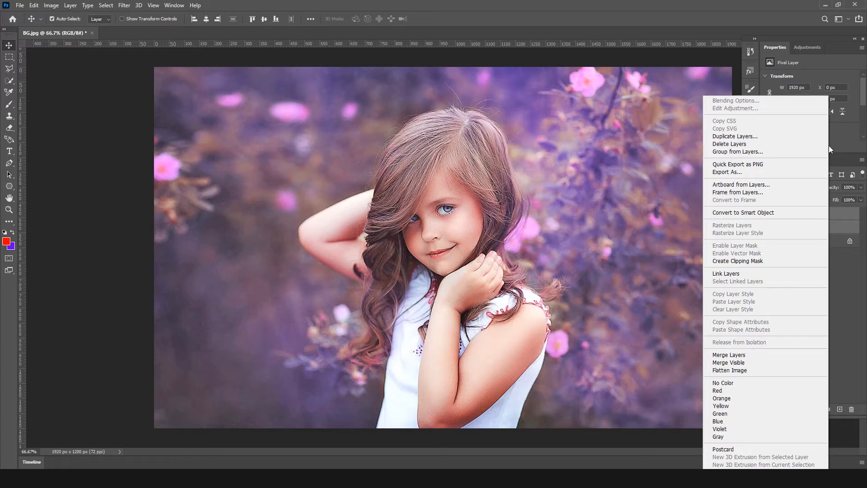
click(729, 354)
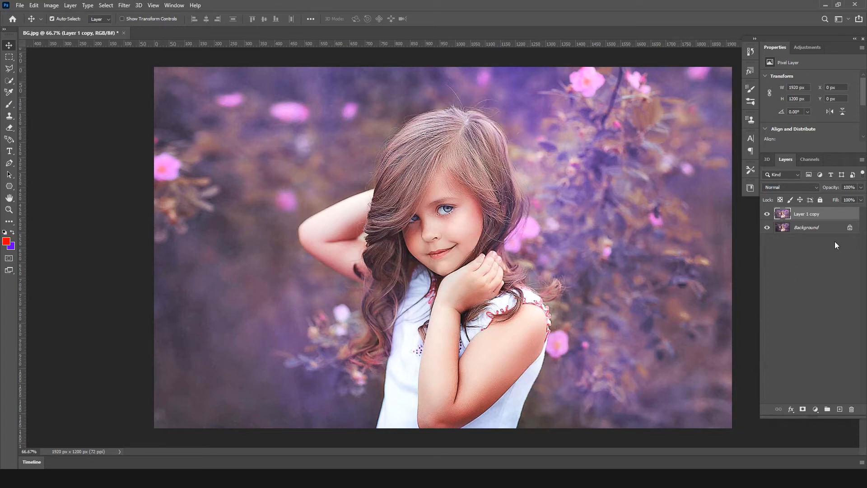
- Apply an Unsharp Mask filter to Layer 1 copy with amount 150%, radius 2.0 pixels and threshold 0
click(124, 6)
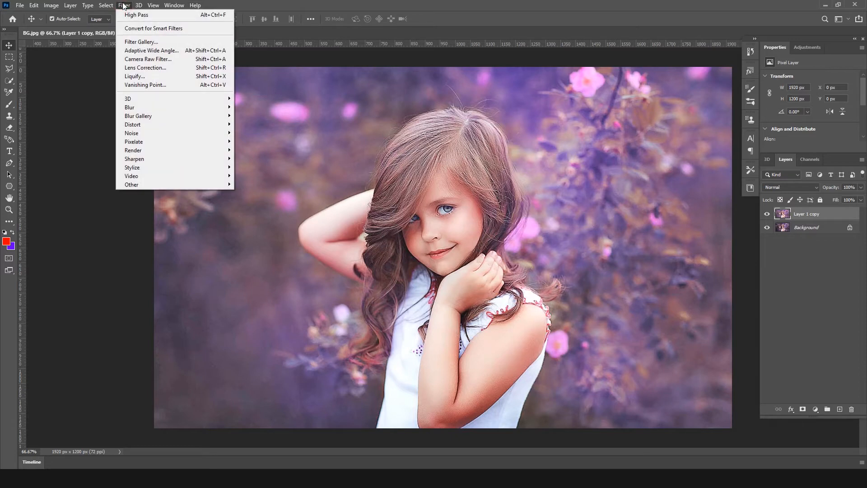
mouse_move(145, 163)
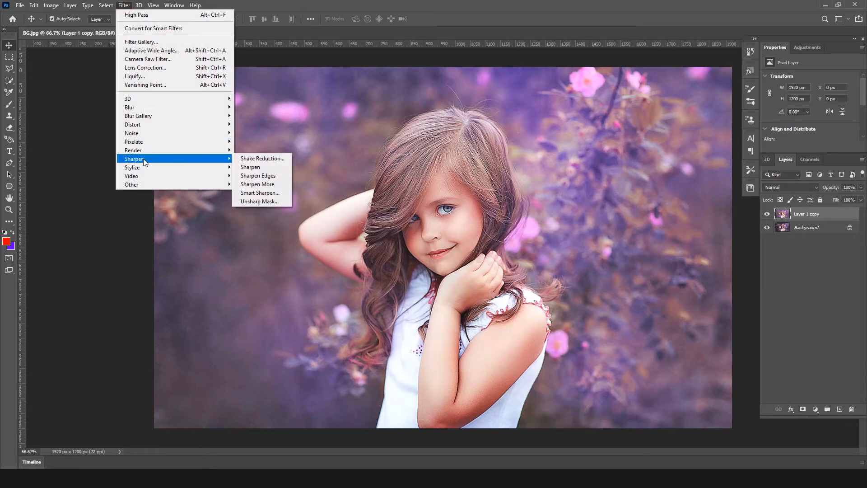
click(269, 203)
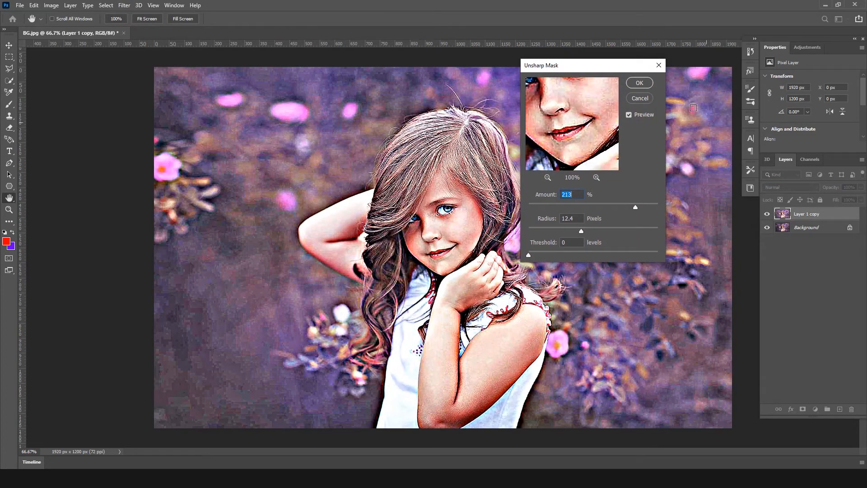
drag(580, 67, 611, 82)
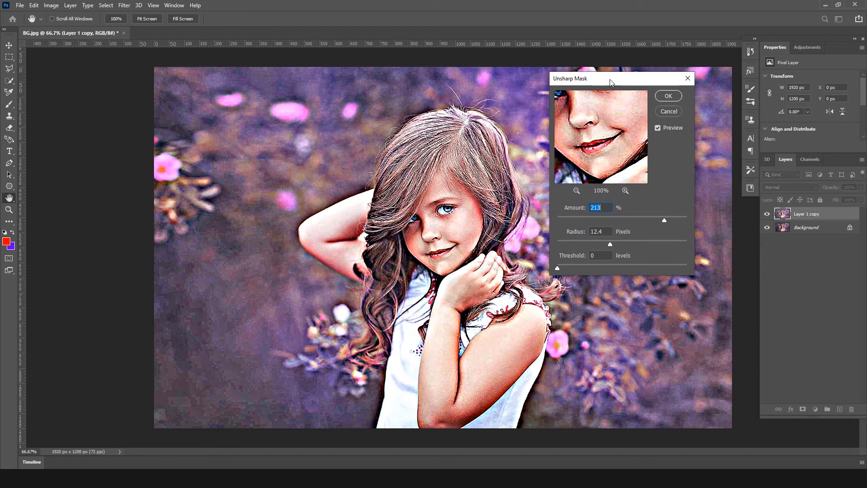
click(612, 207)
drag(663, 221, 642, 224)
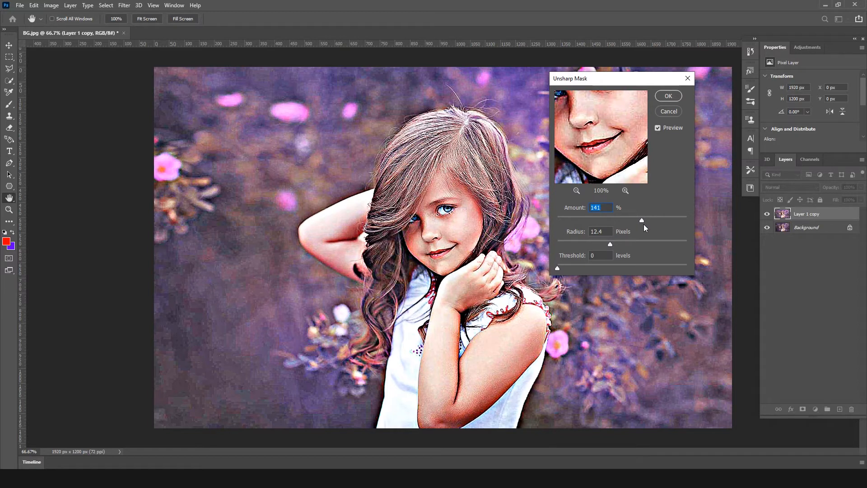
text(150)
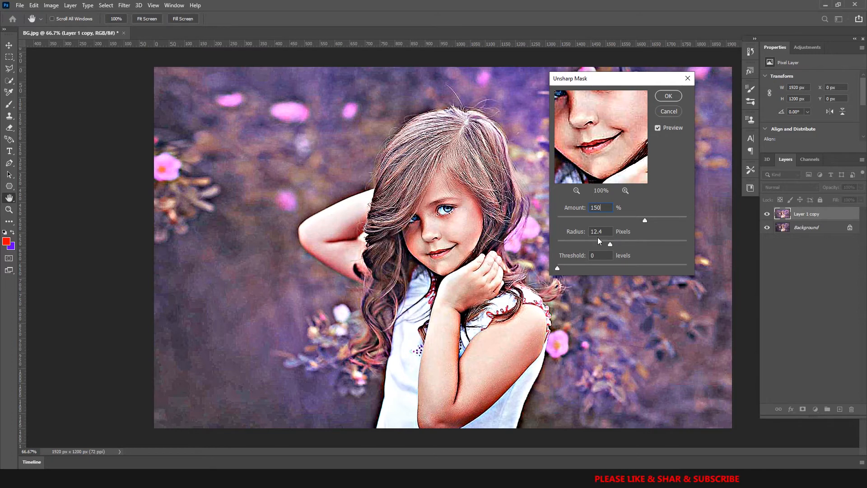
drag(610, 243, 569, 243)
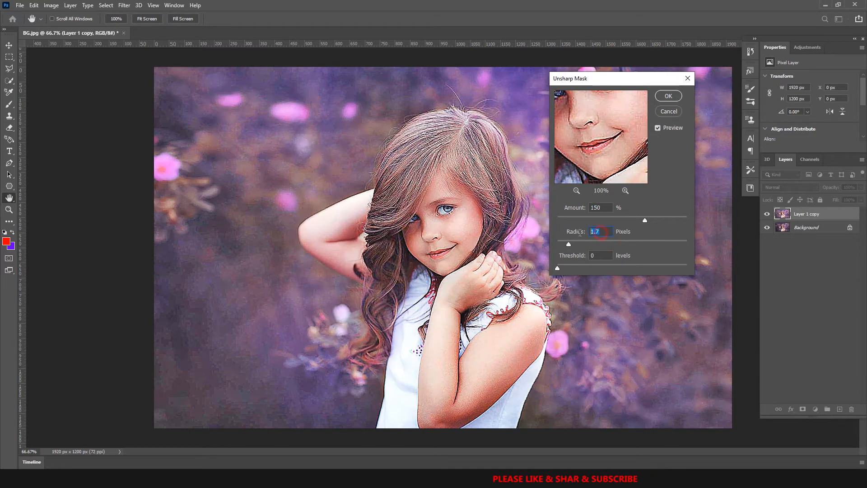
text(2)
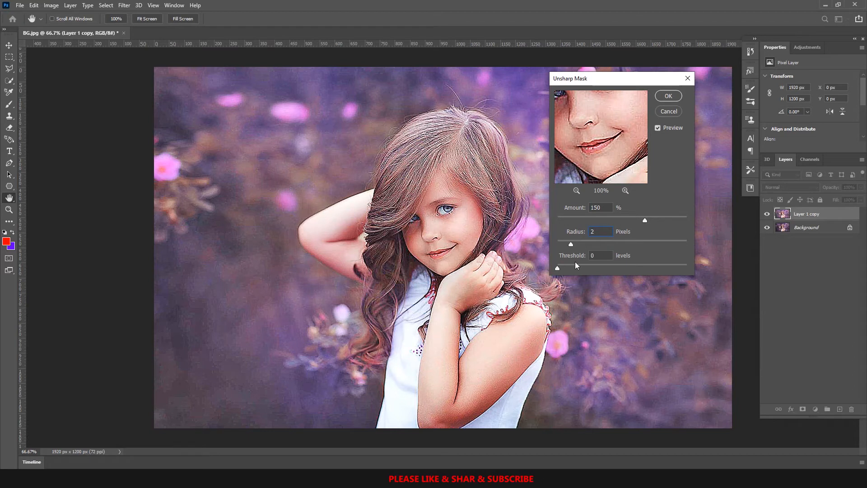
click(603, 256)
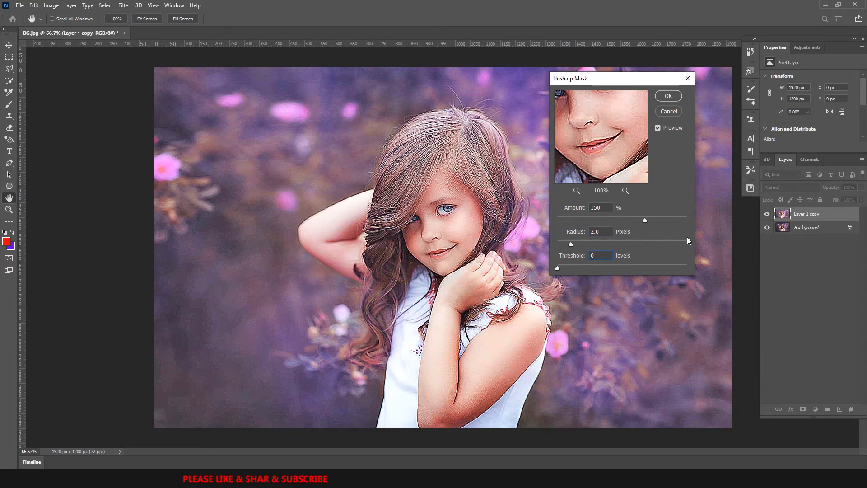
click(669, 96)
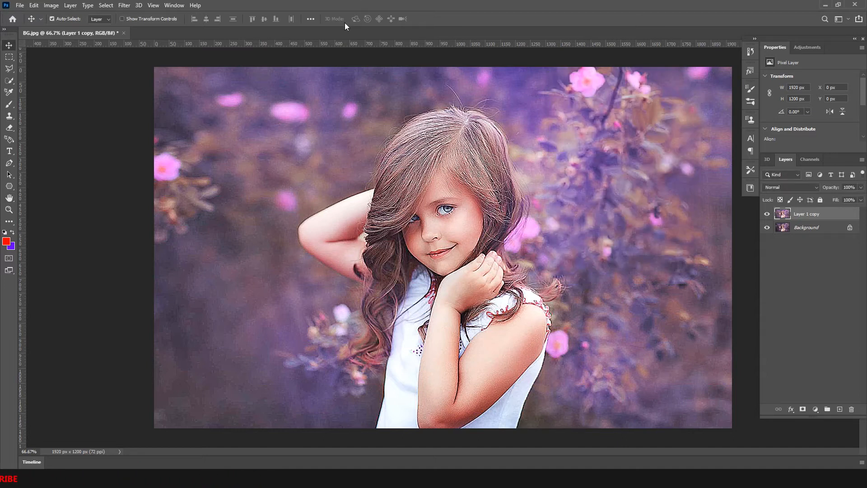
- Apply a Diffuse filter in Anisotropic mode to Layer 1 copy
click(125, 7)
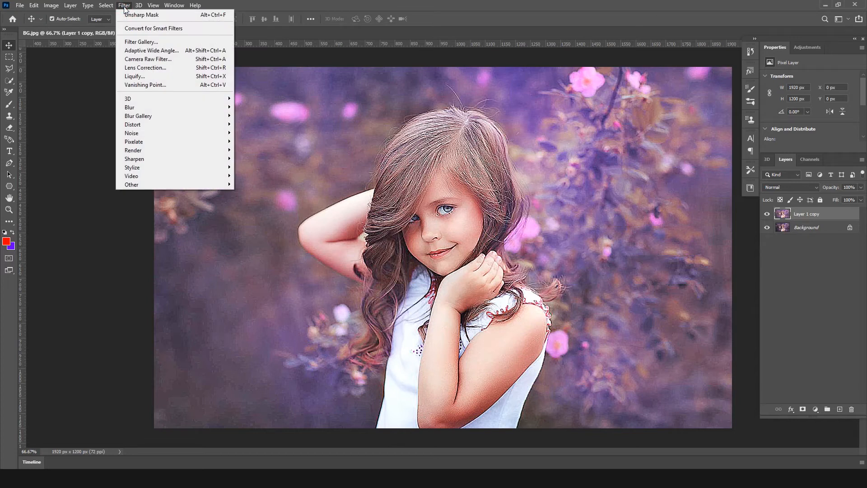
mouse_move(135, 171)
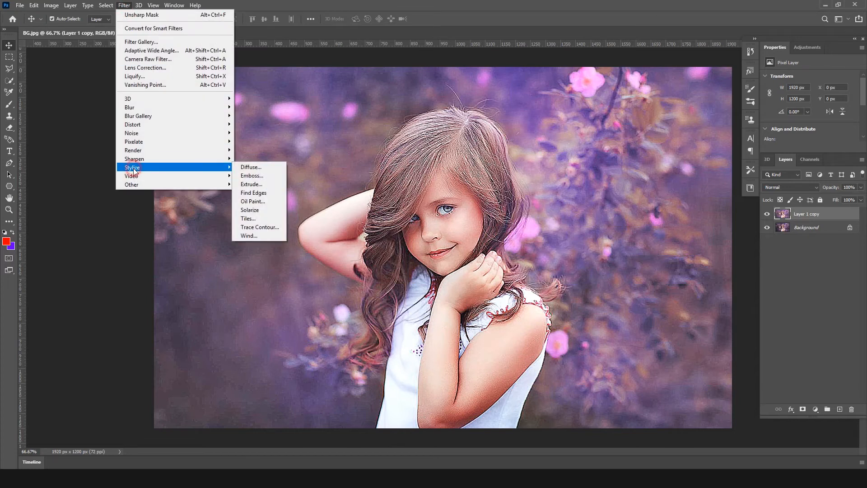
click(244, 167)
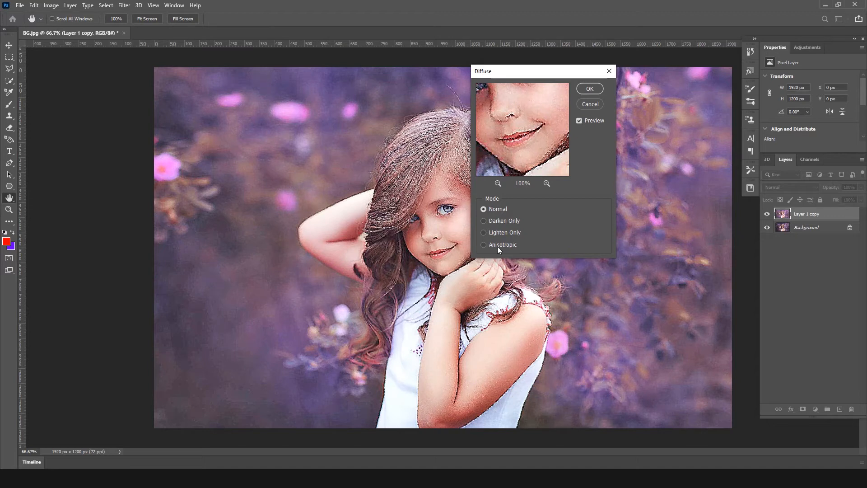
click(484, 245)
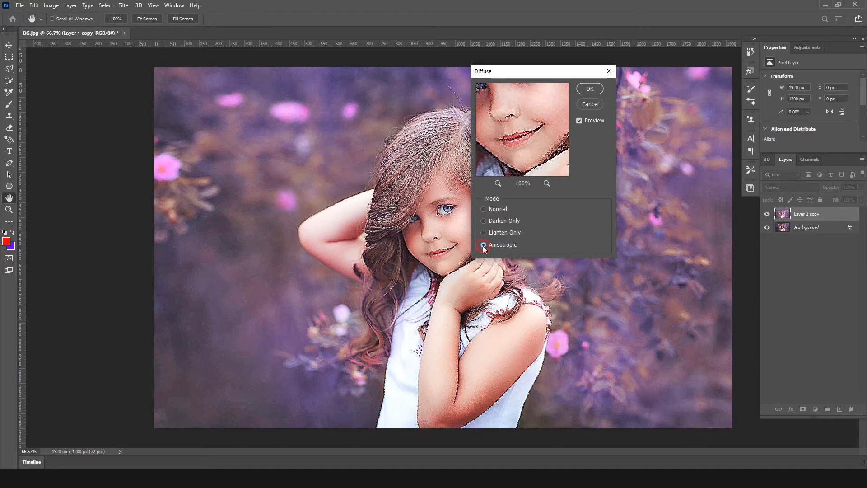
click(584, 89)
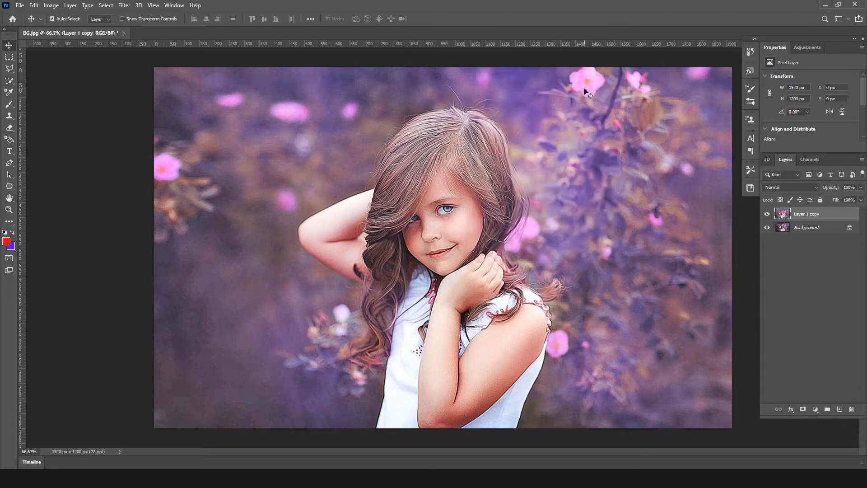
scroll(447, 216, up, 6)
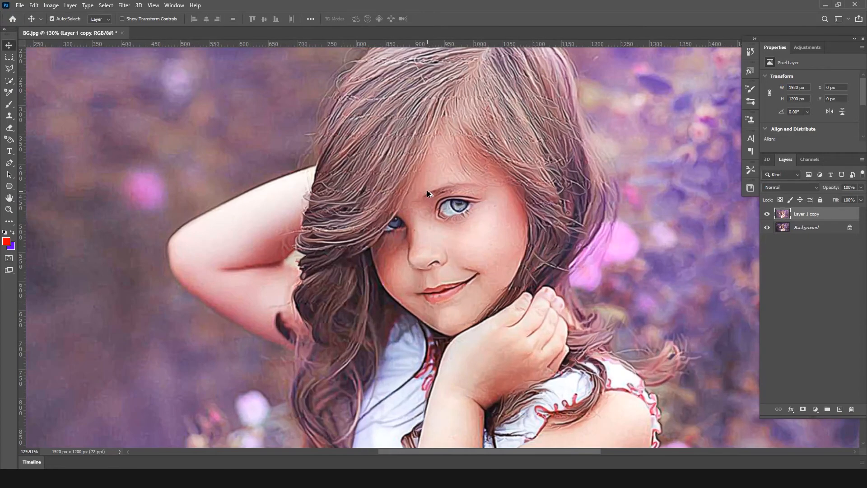
scroll(434, 197, down, 6)
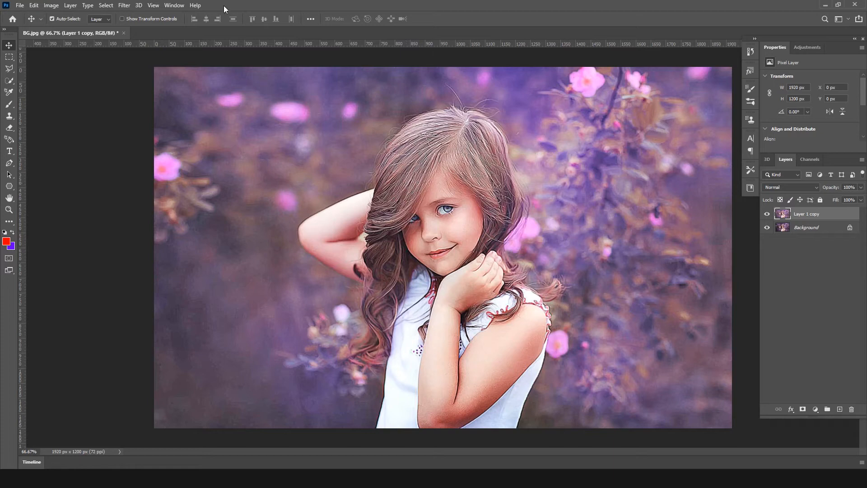
- Rotate the upright image 90° clockwise and reapply the Diffuse filter to Layer 1 copy
click(51, 5)
mouse_move(62, 30)
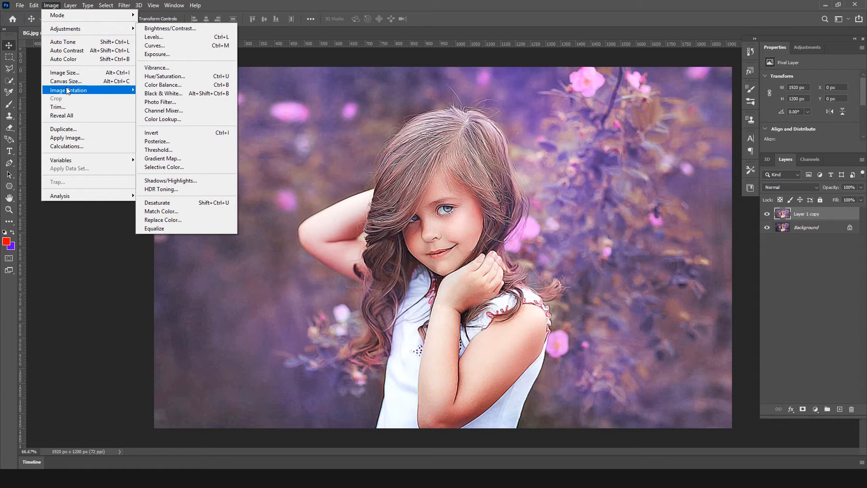
mouse_move(67, 90)
click(164, 99)
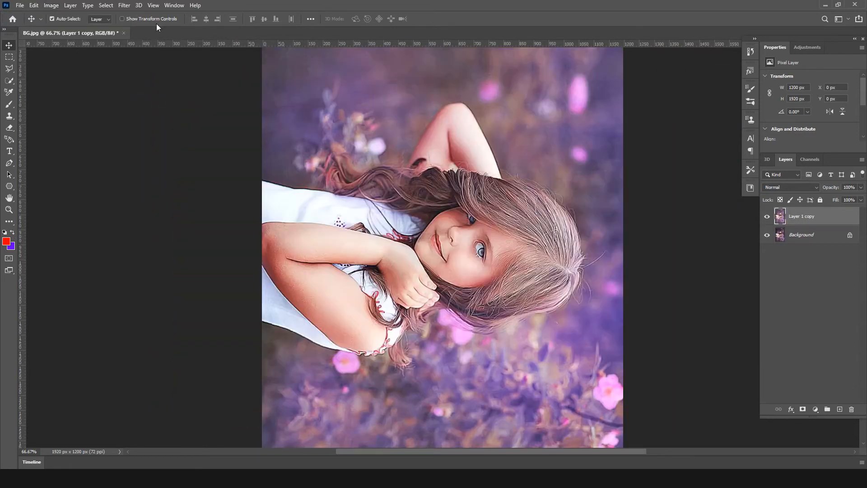
click(123, 6)
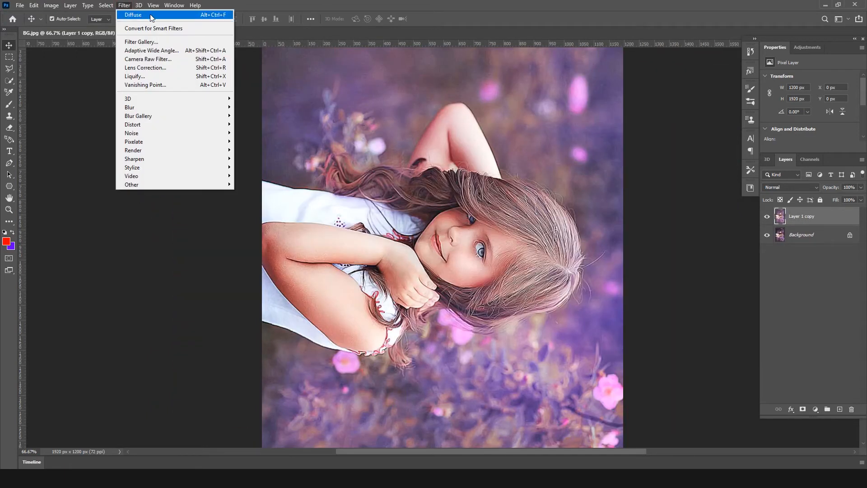
click(136, 16)
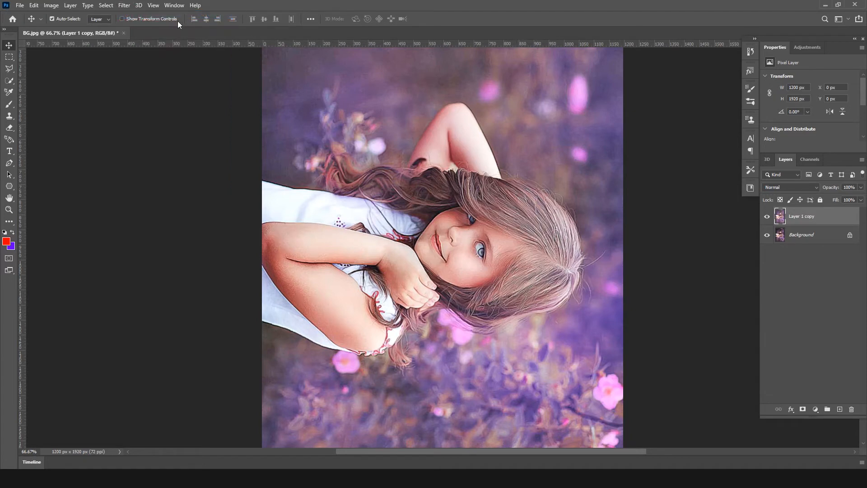
- Rotate the image another 90° clockwise so the portrait is upside down, and reapply the Diffuse filter
click(106, 6)
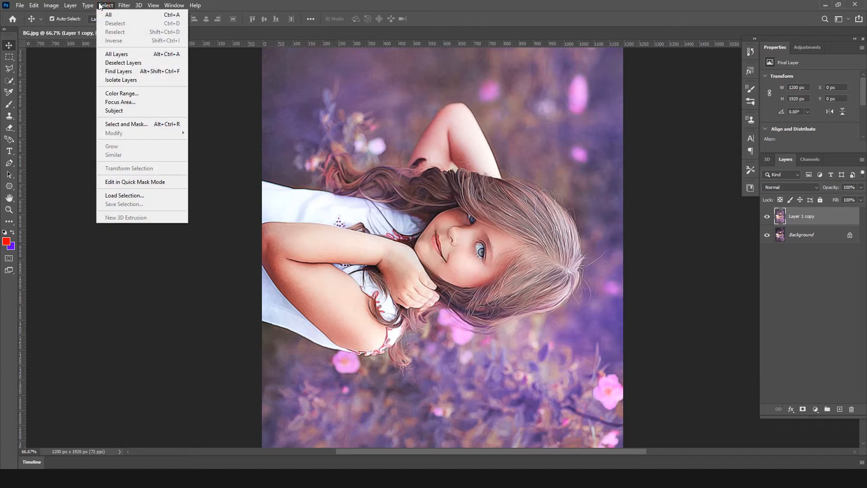
mouse_move(51, 6)
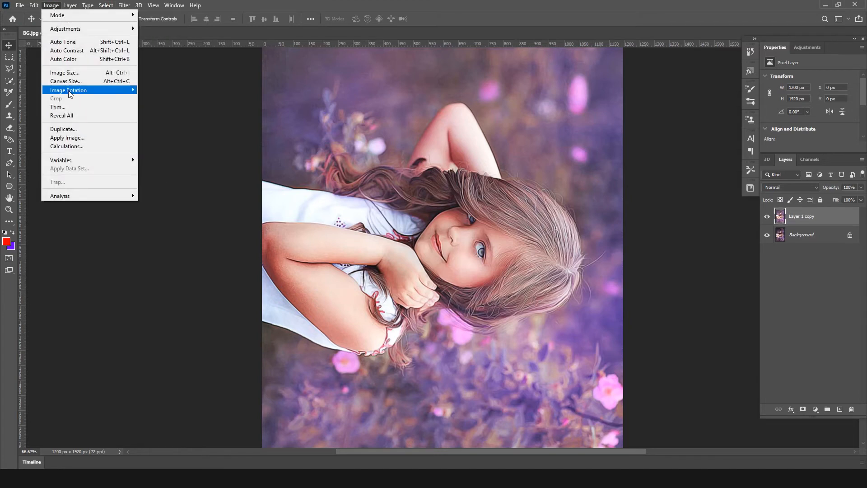
mouse_move(68, 90)
click(181, 98)
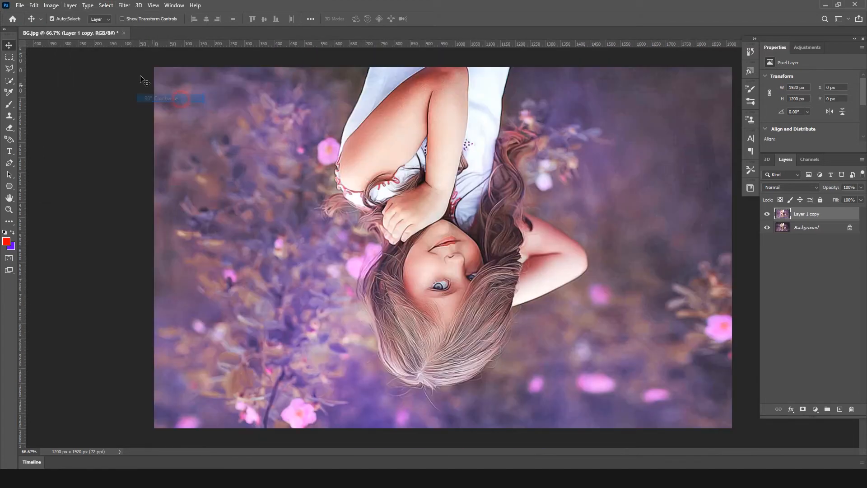
click(124, 6)
click(132, 15)
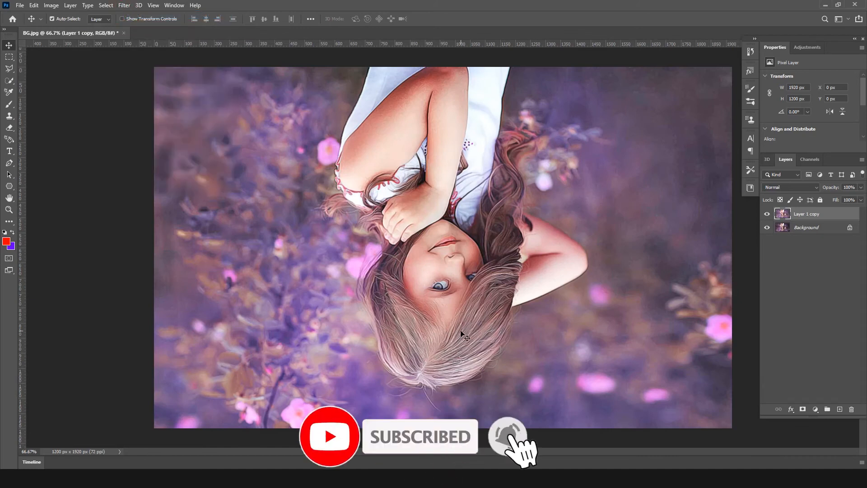
- Rotate the upside-down image 90° clockwise and repeat the Diffuse filter on Layer 1 copy
click(51, 5)
mouse_move(80, 30)
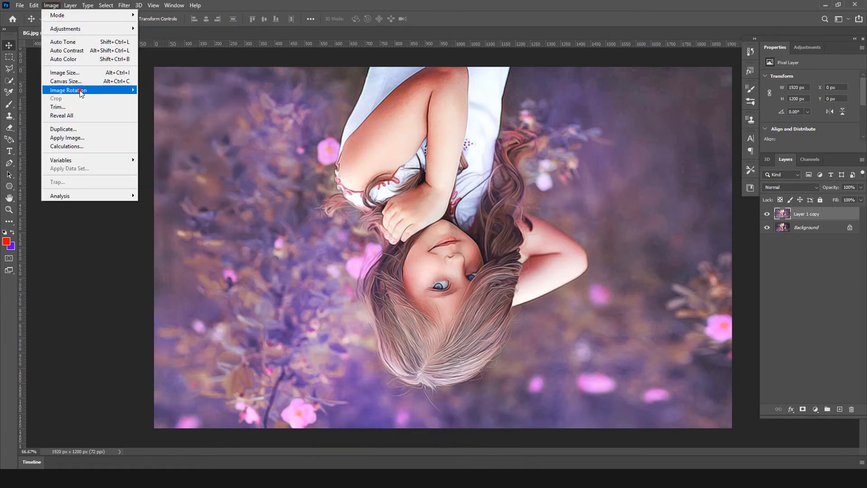
mouse_move(77, 96)
click(164, 98)
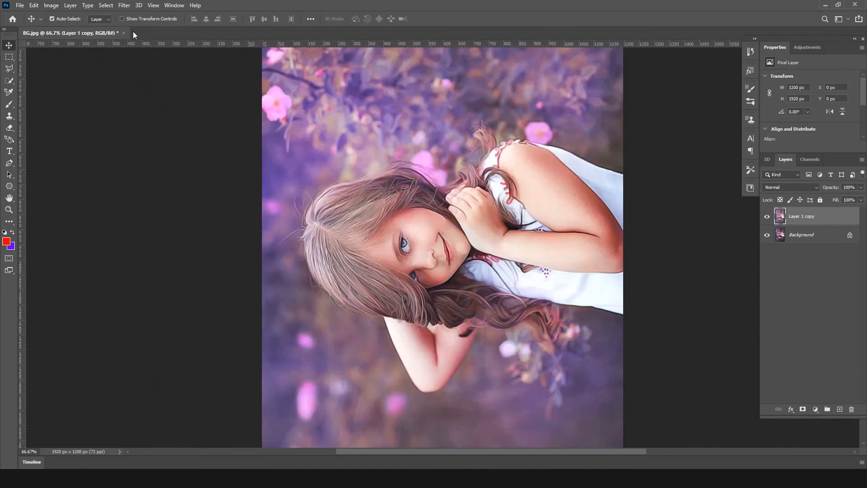
click(124, 5)
click(132, 14)
- Rotate the image 90° clockwise back to upright and apply the Diffuse filter once more
click(52, 5)
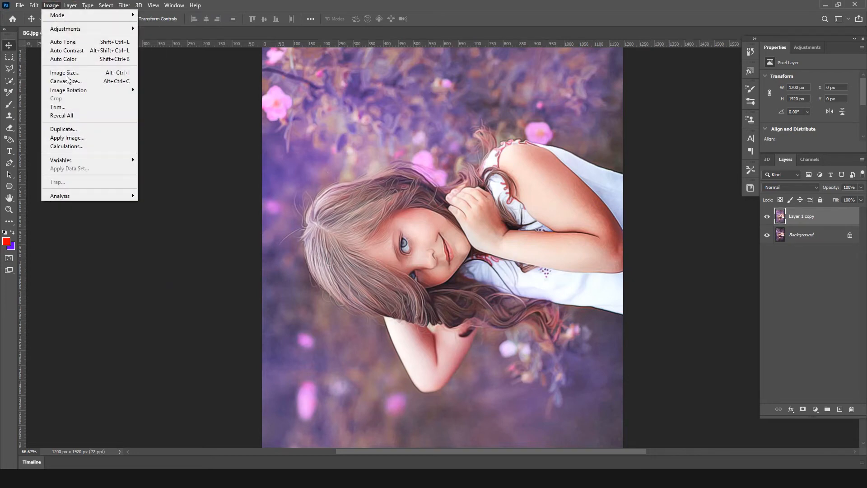
mouse_move(71, 90)
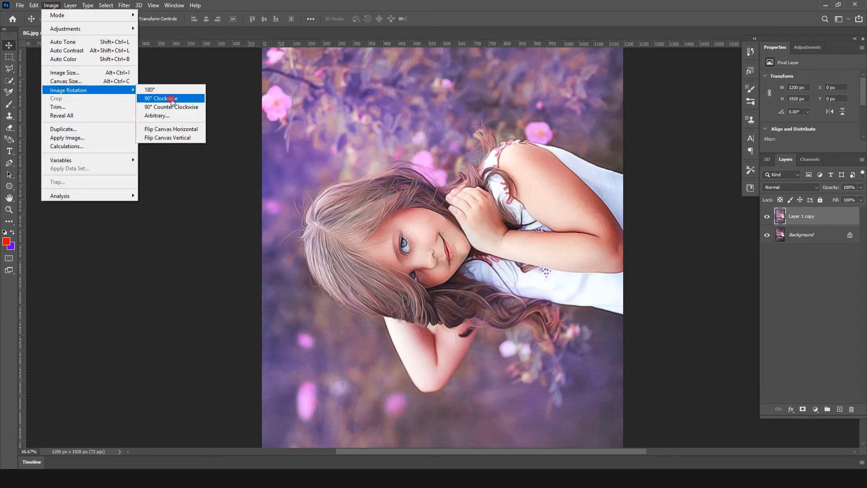
click(173, 100)
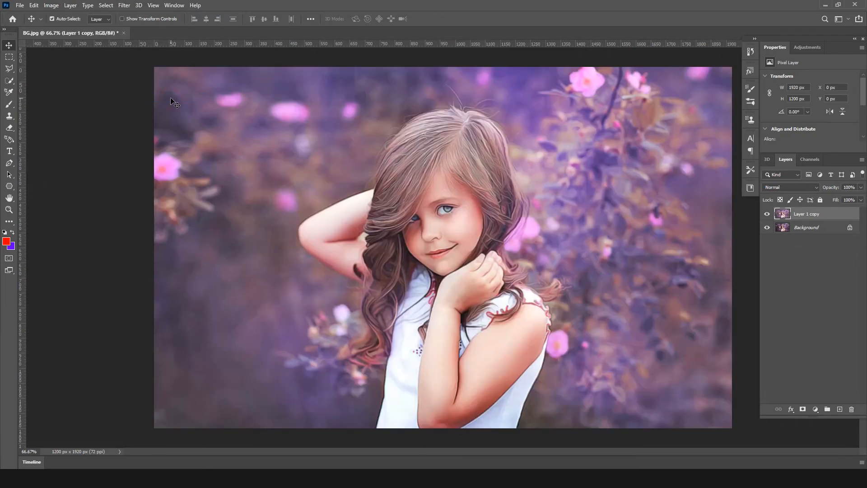
click(123, 6)
click(132, 16)
- Apply Reduce Noise to Layer 1 copy with Strength 10, Preserve Details 0% and Reduce Color Noise 0%
click(125, 6)
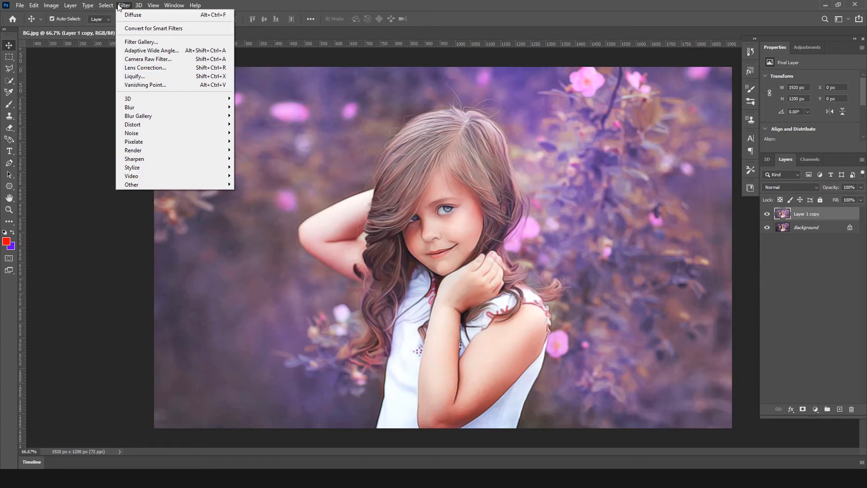
mouse_move(138, 134)
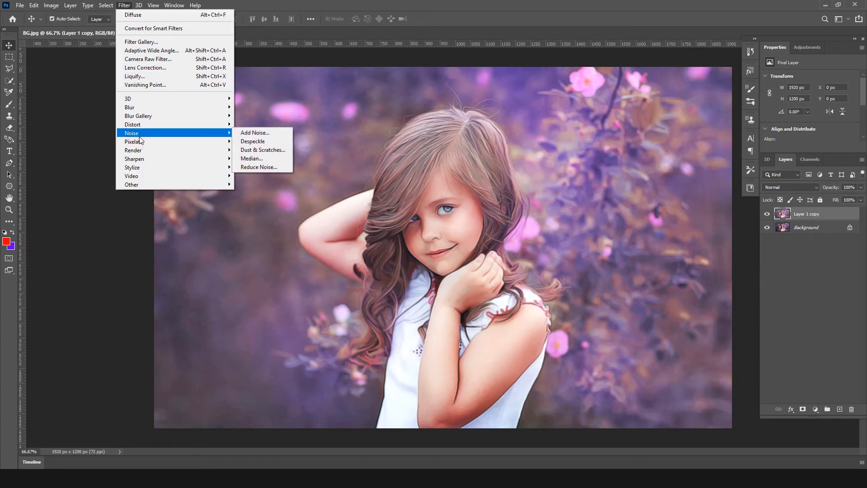
click(268, 167)
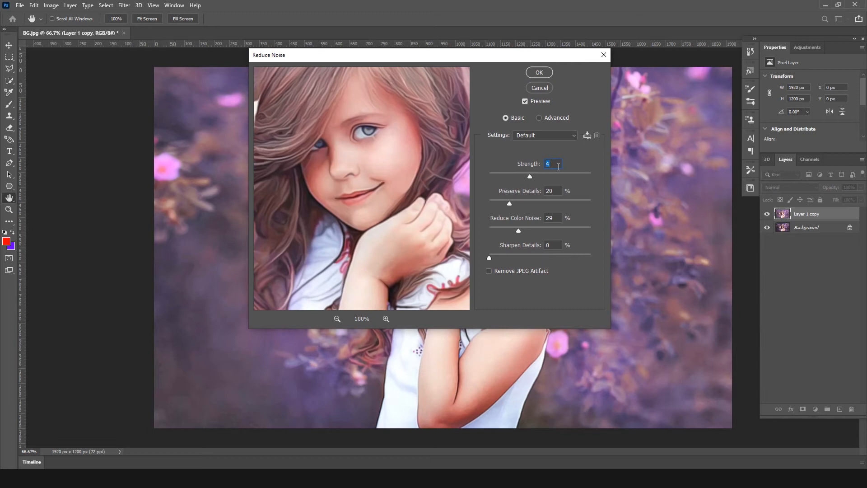
text(10)
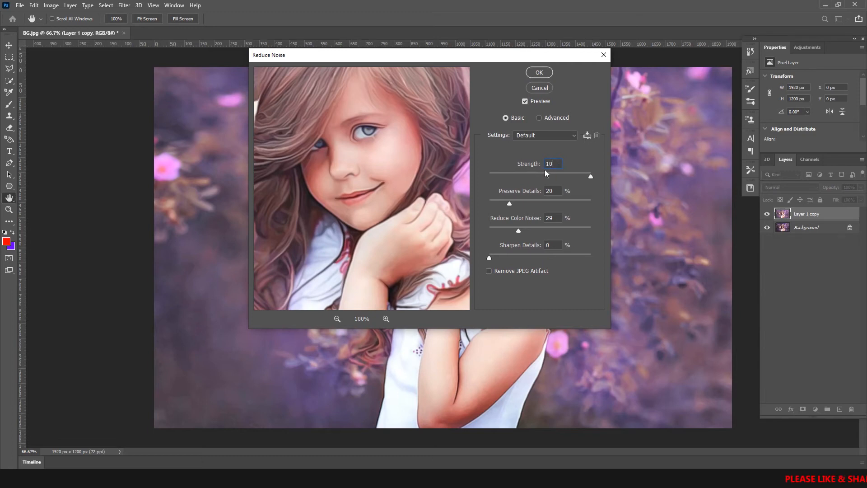
drag(510, 203, 489, 204)
drag(518, 230, 455, 229)
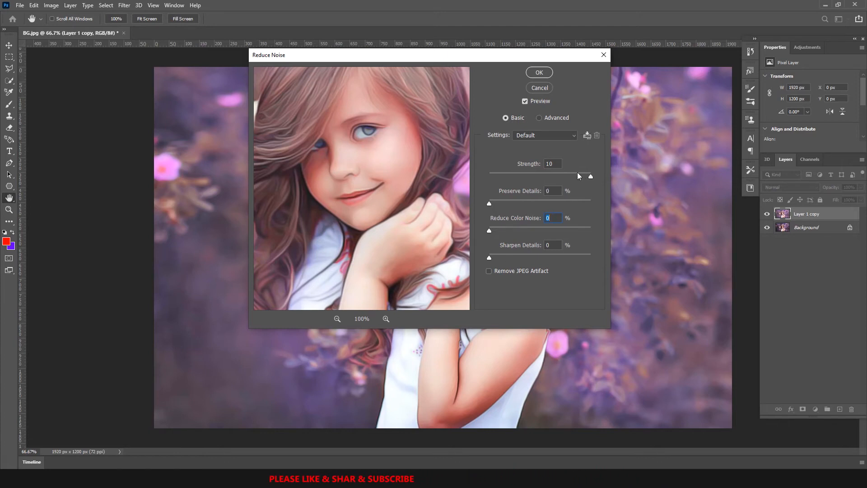
click(540, 73)
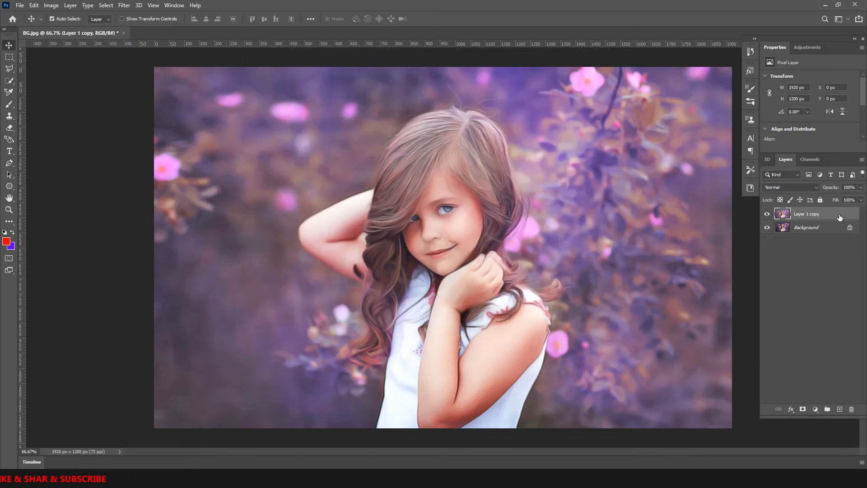
- Rename Layer 1 copy as "Oil Painting"
double_click(801, 213)
click(801, 213)
drag(823, 214, 785, 216)
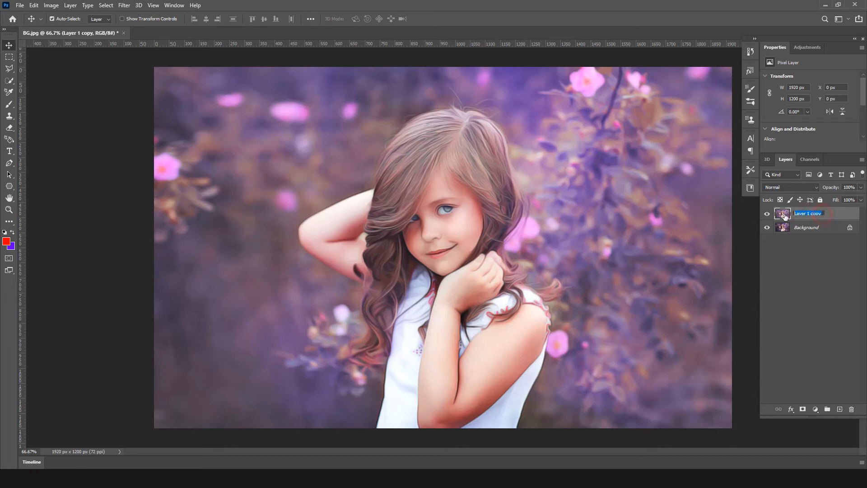
text(Oil Painting)
key(Return)
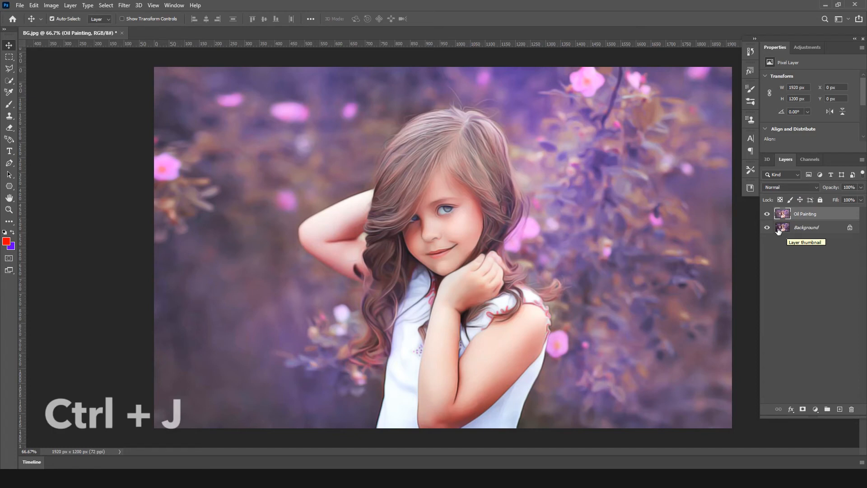
- Duplicate the Oil Painting layer and name the duplicate "Detail"
key(ctrl+j)
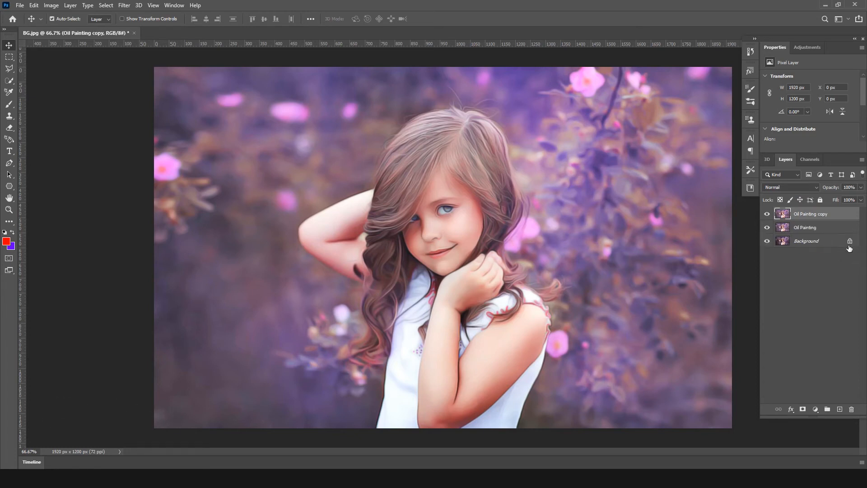
double_click(837, 216)
text(Detail)
key(Return)
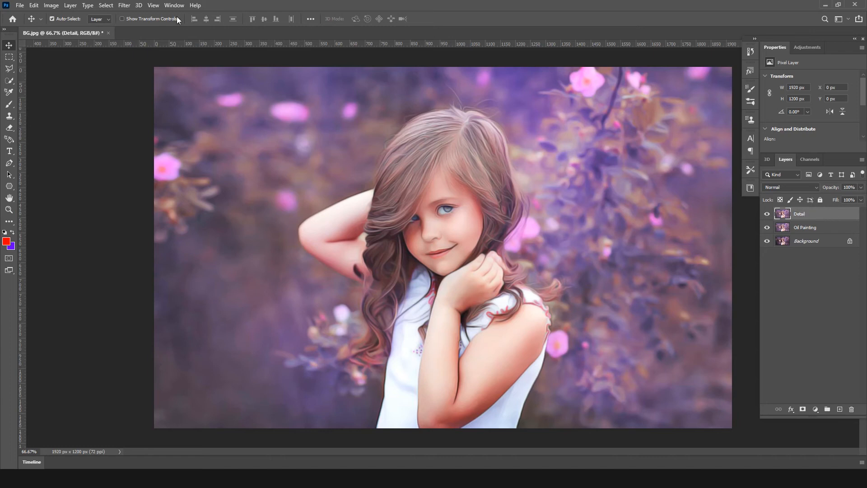
- Apply a High Pass filter with a 2.5 pixel radius to the Detail layer and set its blend mode to Overlay
click(123, 5)
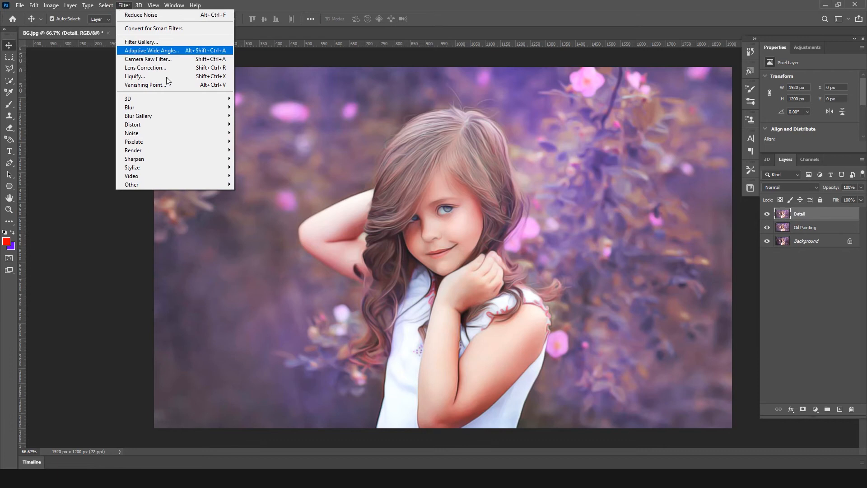
mouse_move(140, 185)
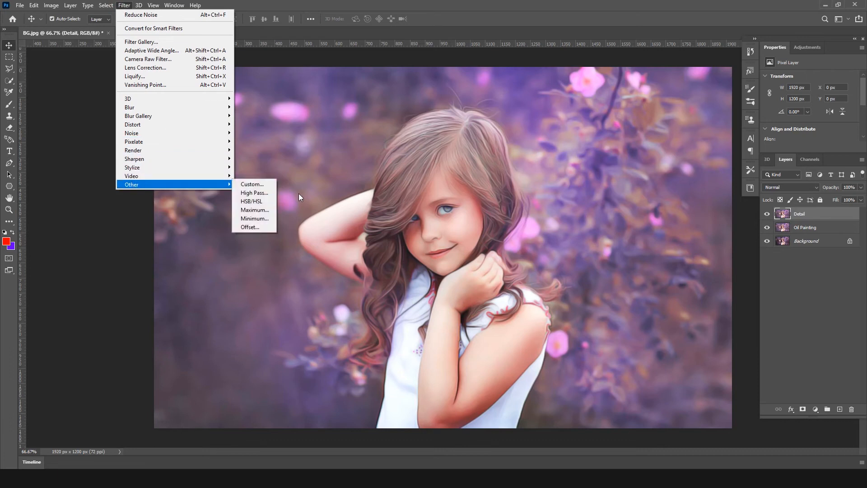
click(255, 193)
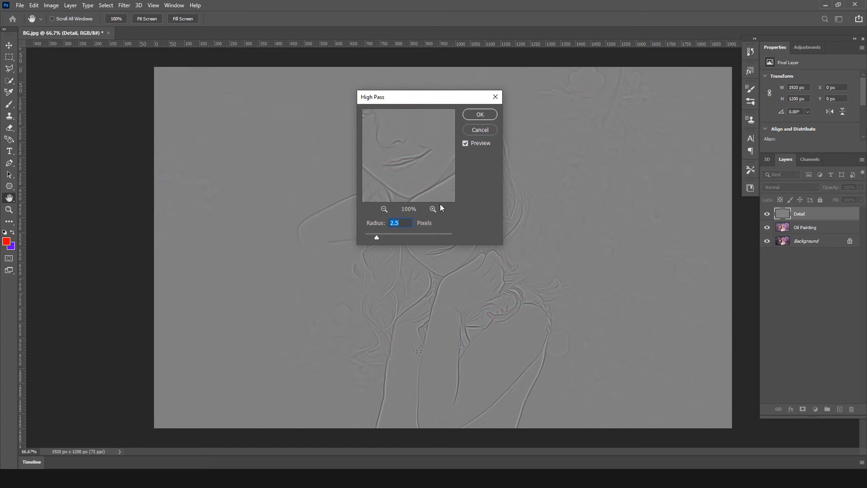
click(482, 115)
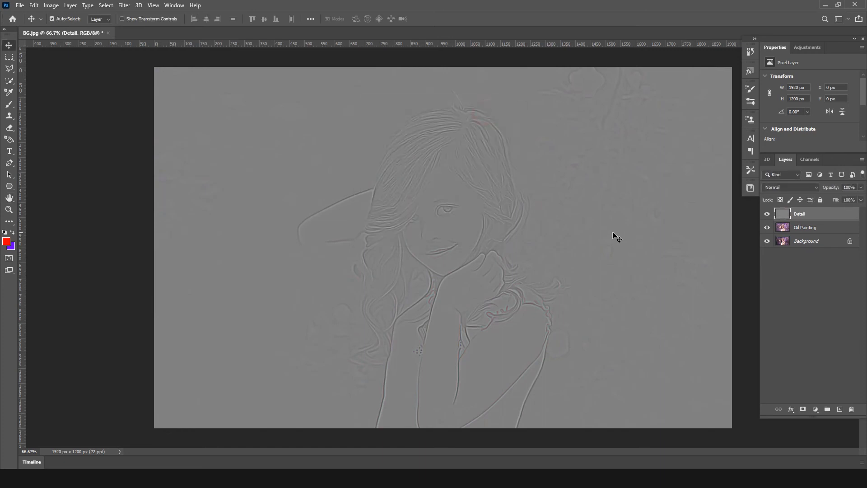
click(794, 190)
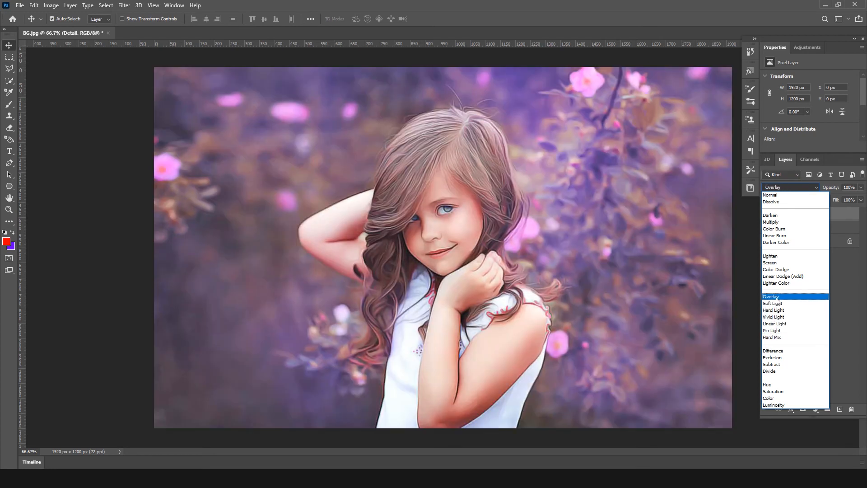
click(777, 297)
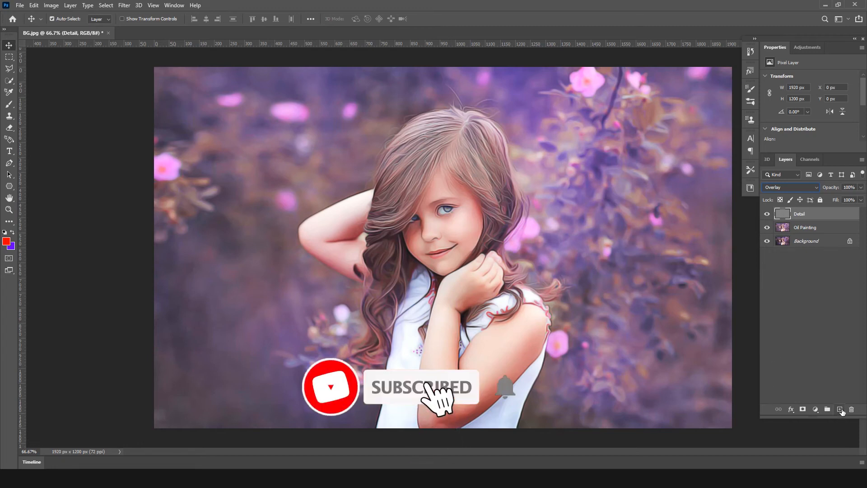
- Add a new empty layer above Detail and name it "Lighting"
click(840, 409)
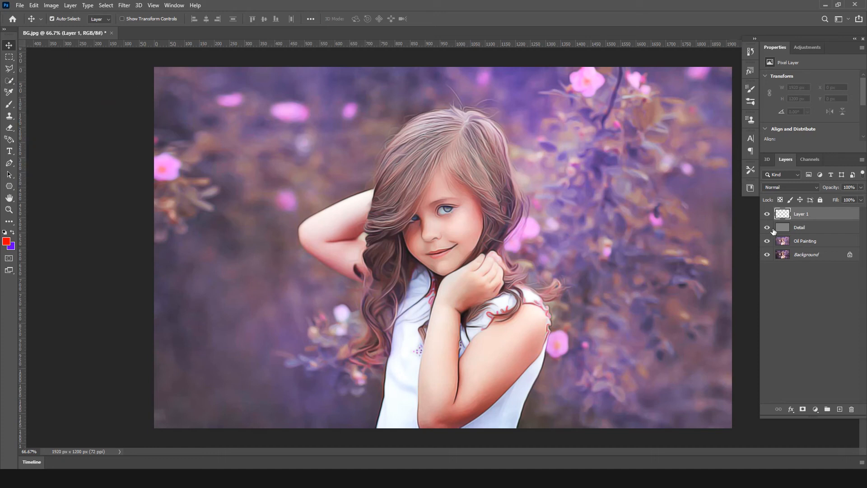
double_click(801, 214)
text(Lighting)
click(791, 308)
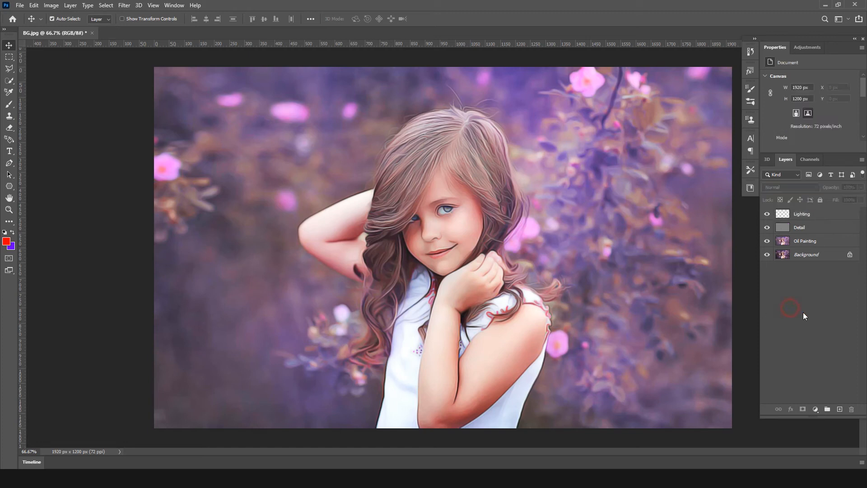
- Paint a soft red (ff0000) glow over the left side of the portrait on the Lighting layer, using a 1600 px brush at 90% opacity
click(815, 214)
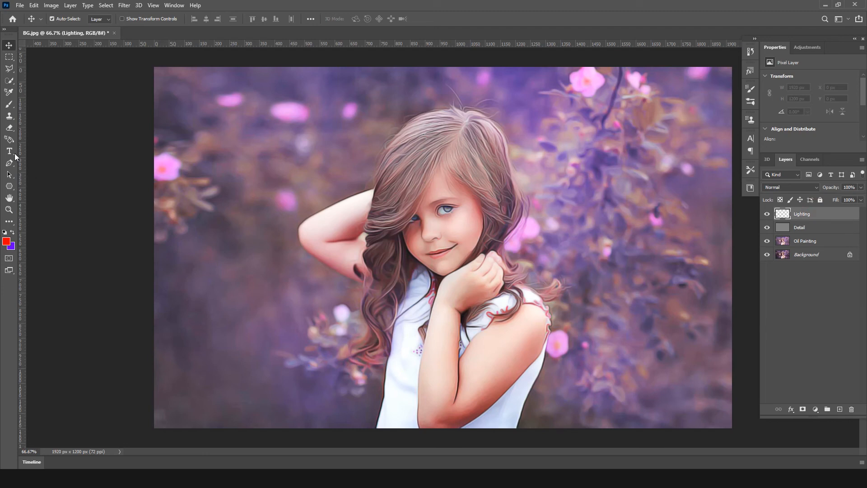
click(9, 104)
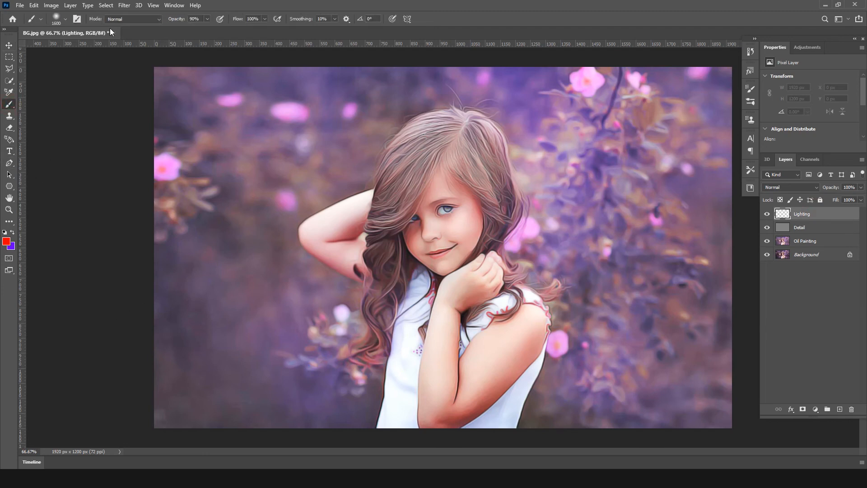
click(207, 19)
click(196, 21)
click(195, 19)
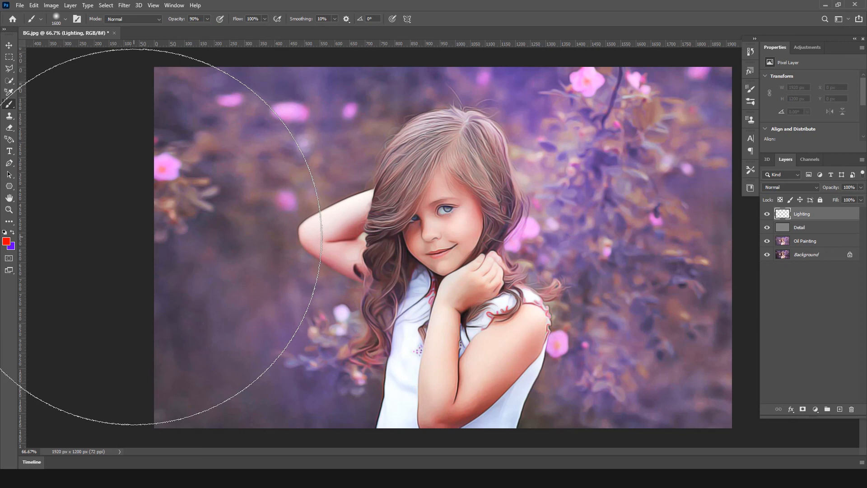
key(bracketleft)
key(bracketleft)
key(bracketleft)
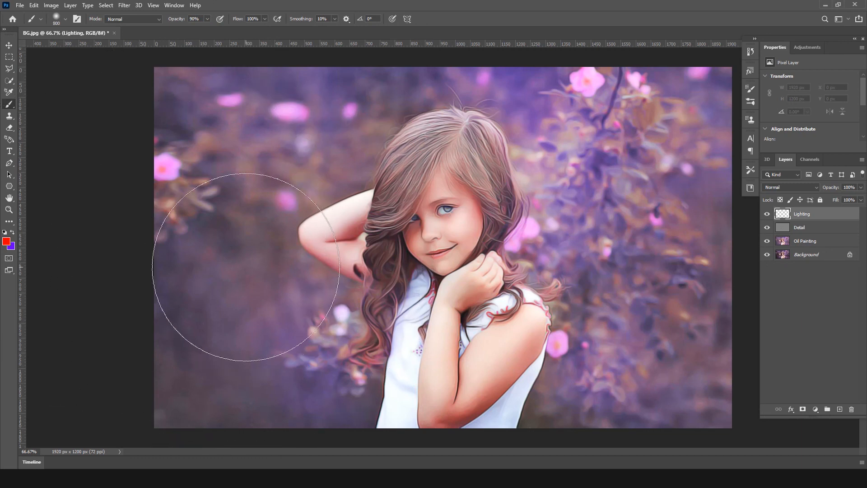
key(bracketright)
key(bracketright)
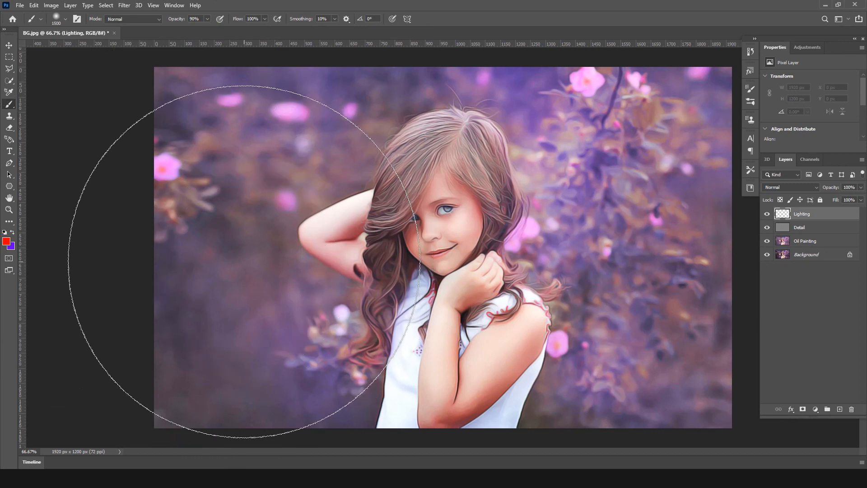
key(bracketright)
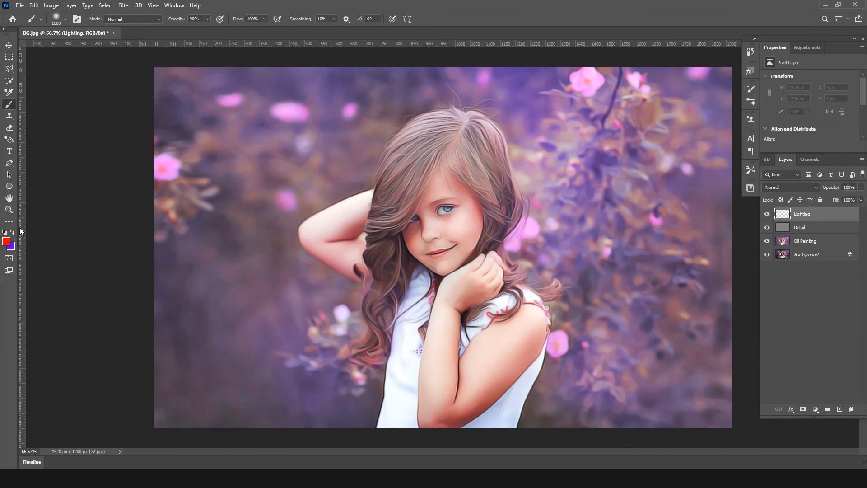
click(7, 242)
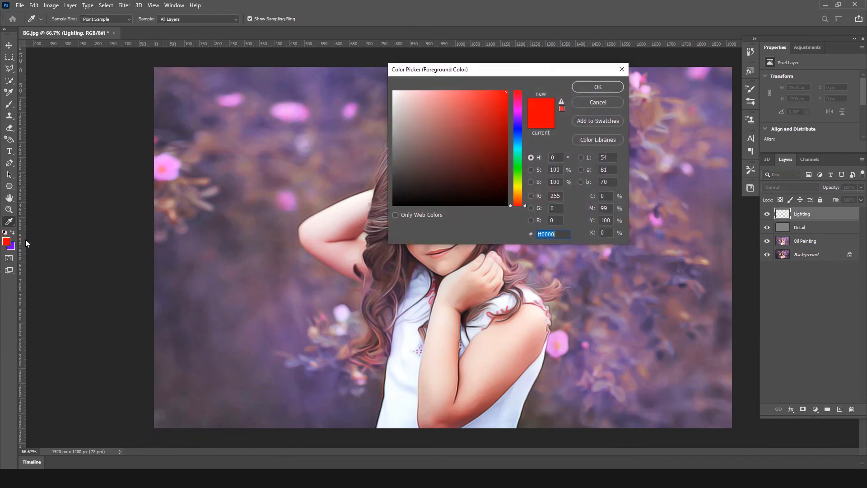
click(597, 86)
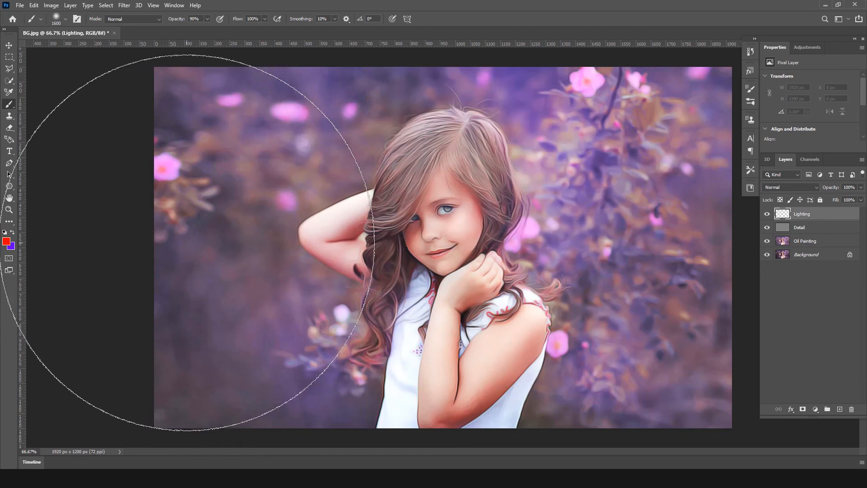
click(189, 247)
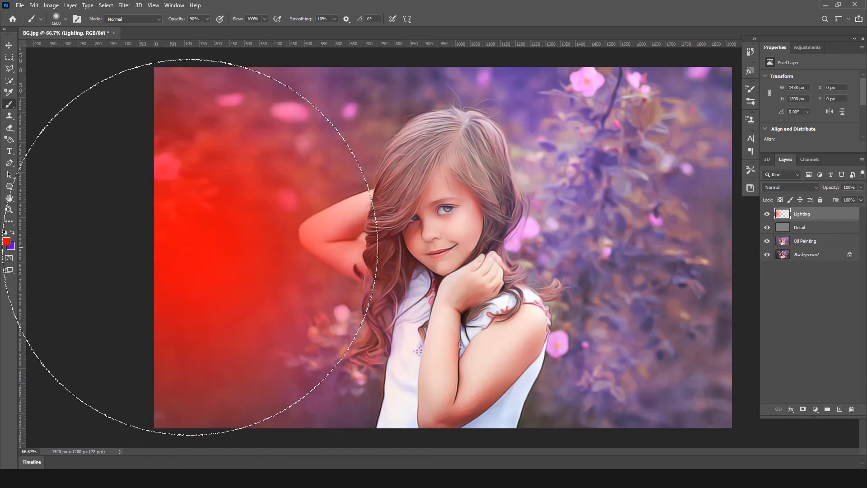
- Swap to the blue-violet background color and paint a matching soft glow over the right side of the portrait
click(13, 232)
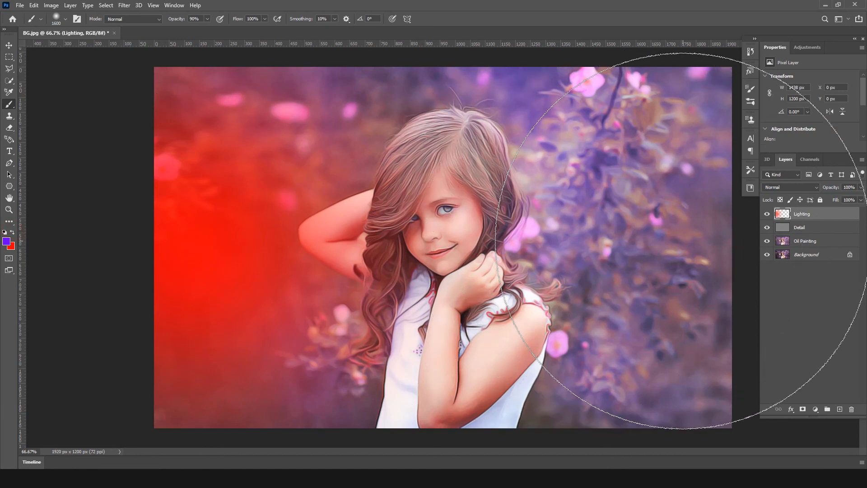
click(683, 240)
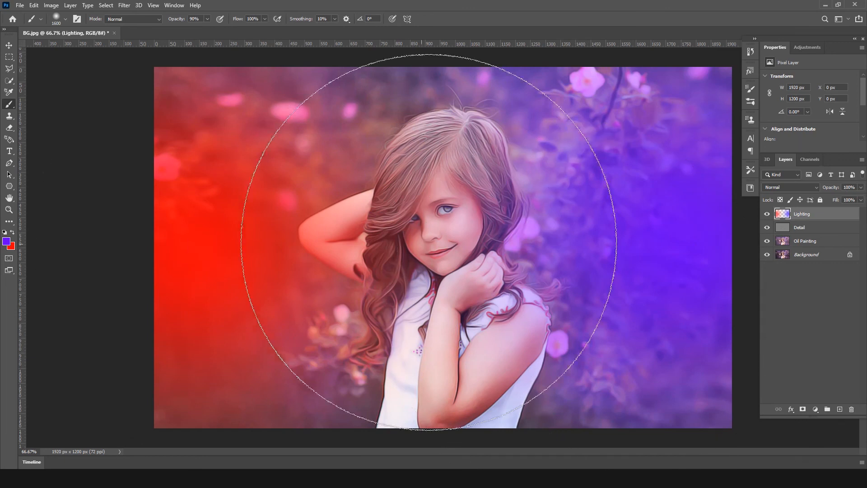
click(9, 45)
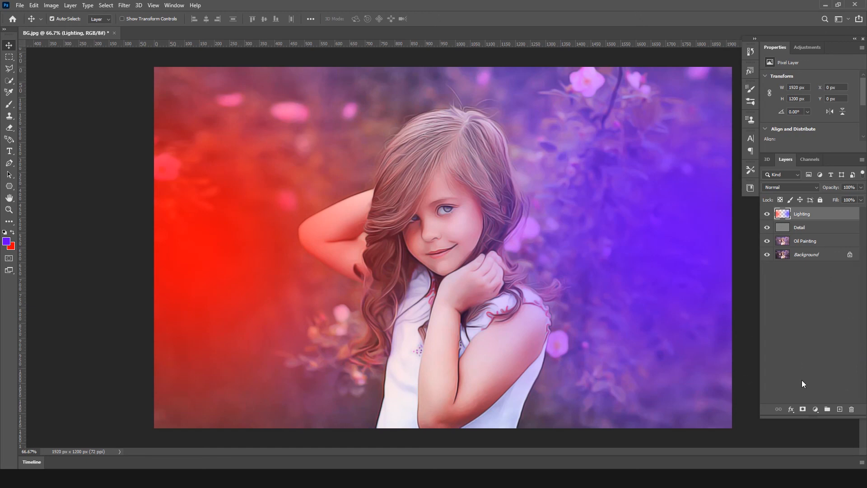
- Compare blend modes such as Overlay and Lighten on the Lighting layer and settle on Overlay
click(781, 189)
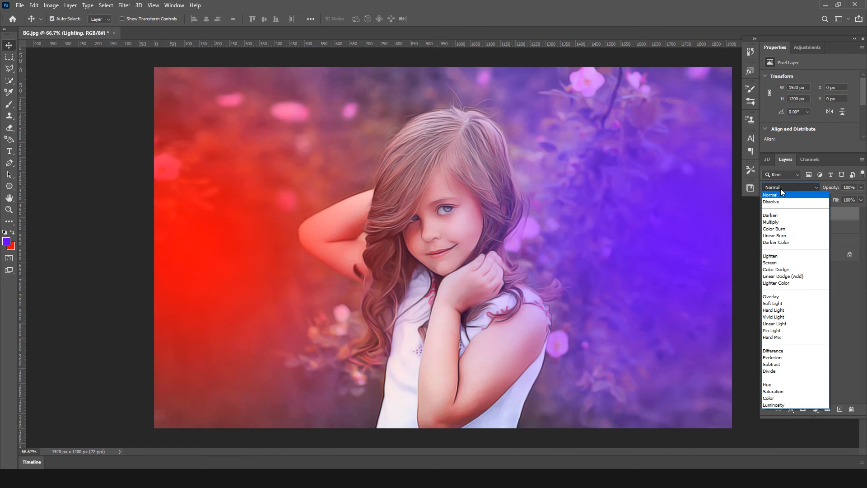
click(772, 297)
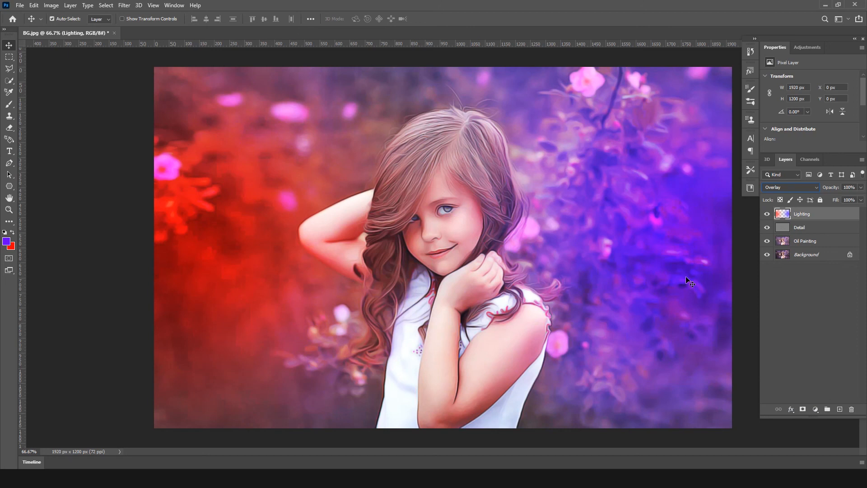
key(l)
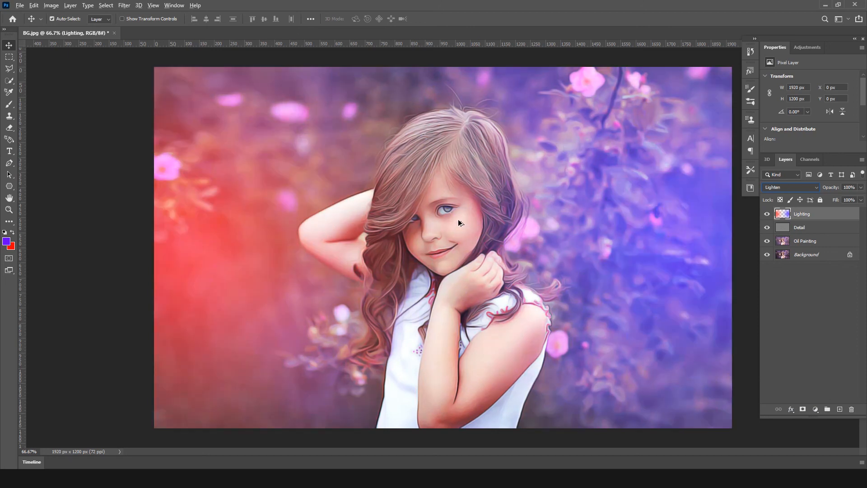
click(797, 191)
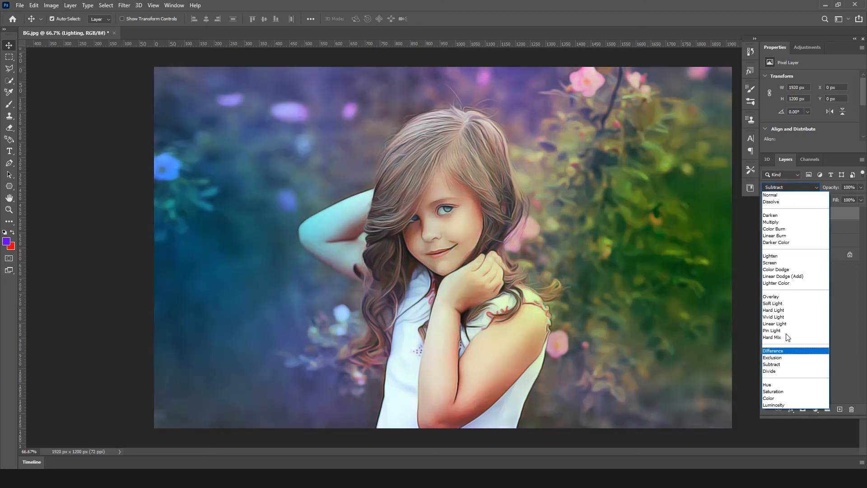
click(775, 296)
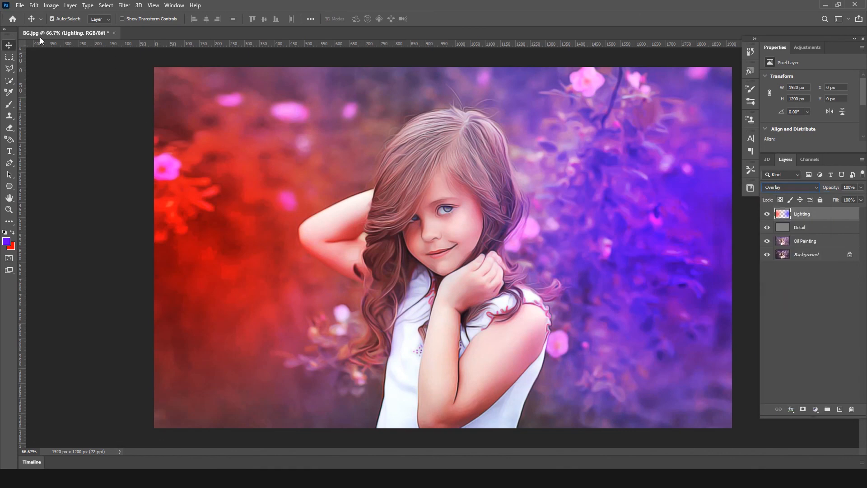
- Deselect all layers, float the BG.jpg document in its own window, hide the panels and maximize the window
click(792, 310)
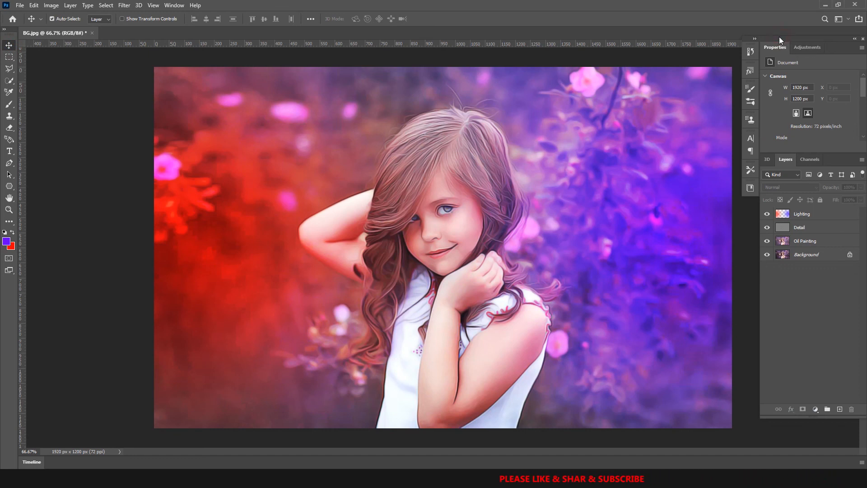
drag(67, 36, 103, 48)
key(Tab)
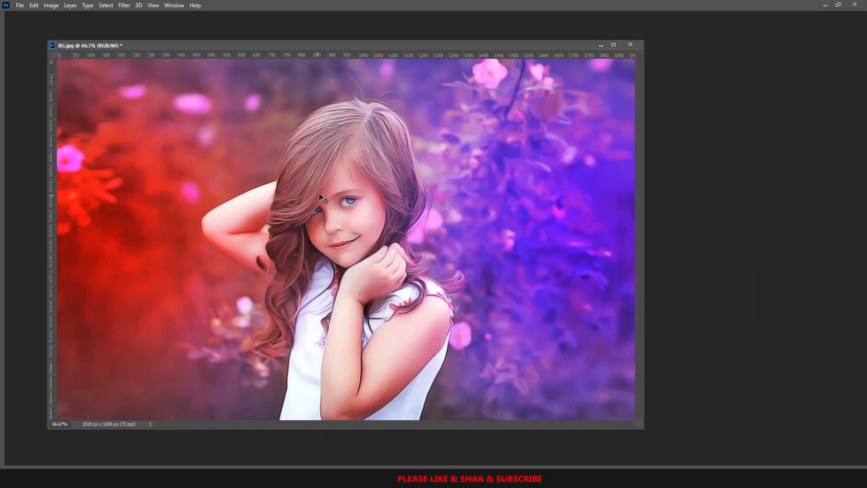
click(615, 45)
key(ctrl+0)
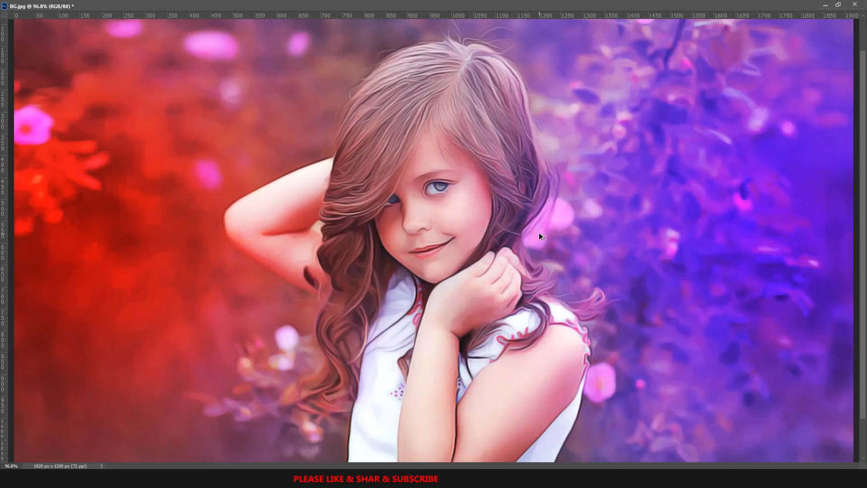
- Examine the finished painting's face, hair and red and blue-violet lighting up close and as a whole
scroll(541, 230, down, 2)
scroll(424, 147, up, 3)
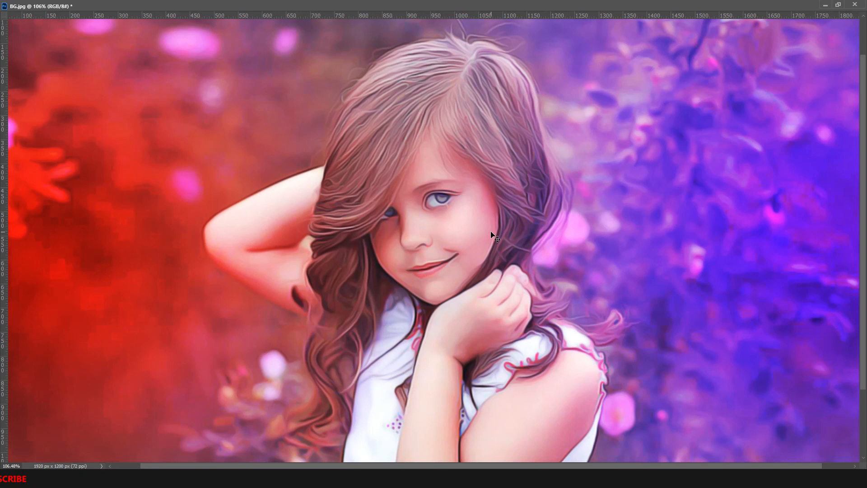
scroll(494, 232, down, 3)
scroll(522, 375, up, 4)
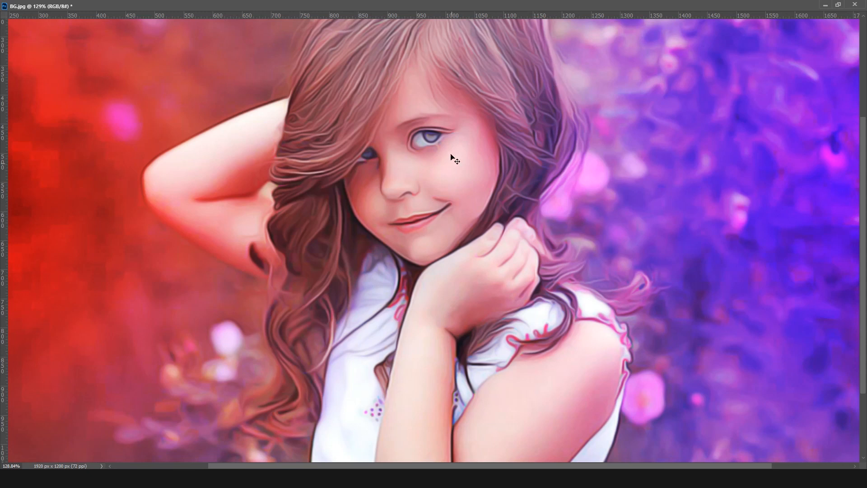
scroll(492, 219, down, 3)
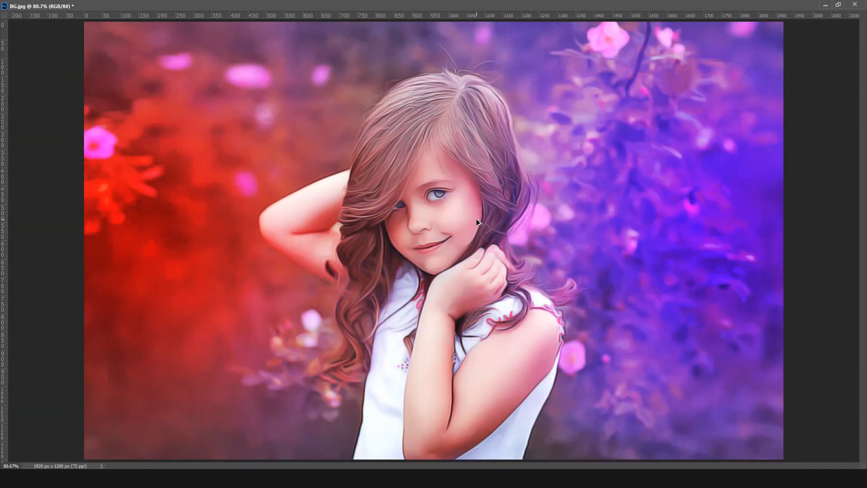